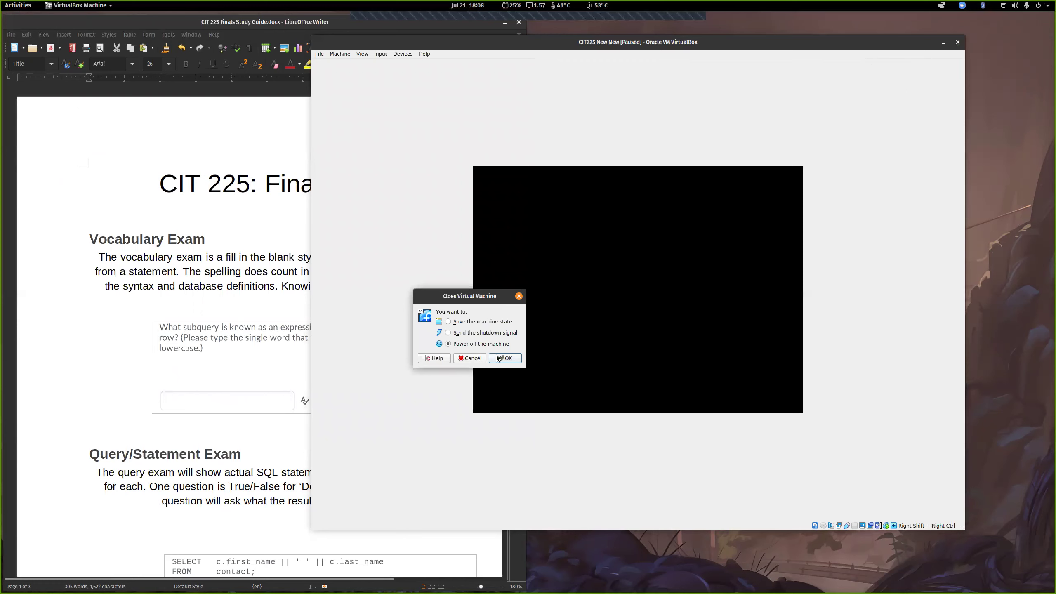
- Power off the CIT225 New New virtual machine and open the home folder in the file manager
left_click(497, 357)
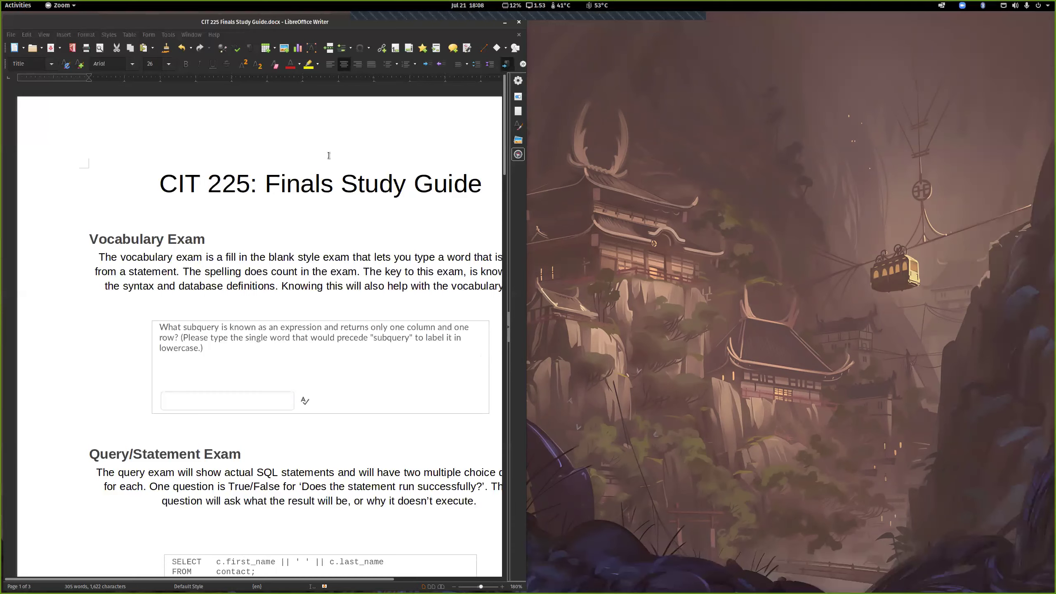
key("super")
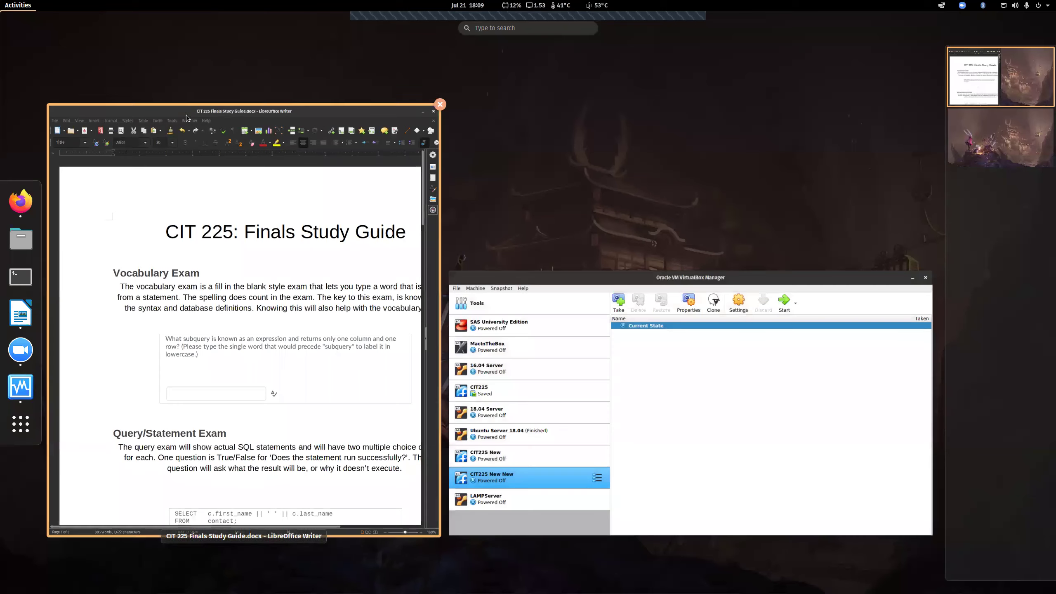
left_click(21, 239)
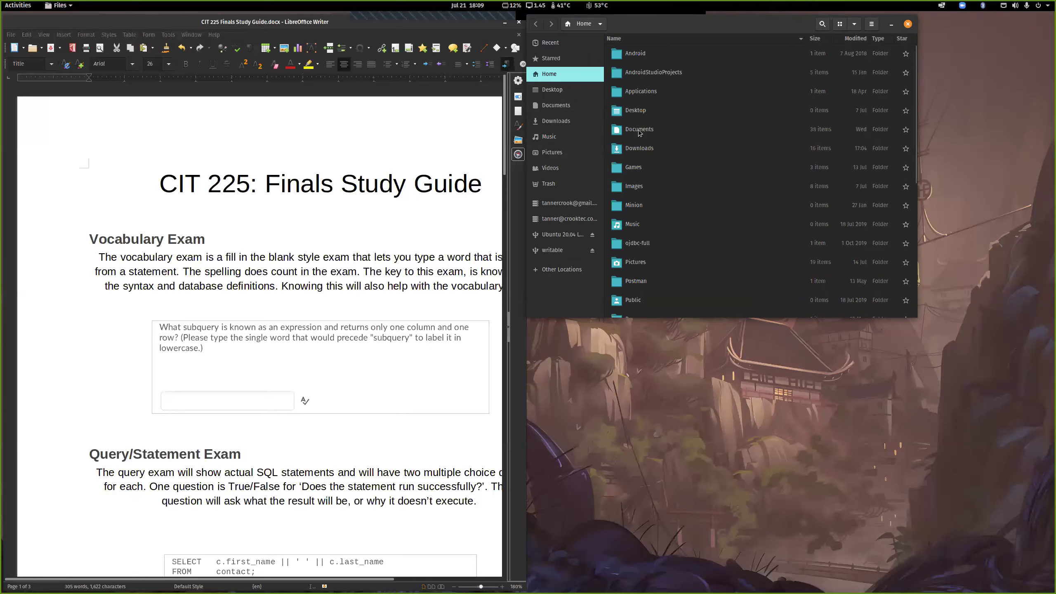
- In VirtualBox Manager, check the location of Virtual Disk.vmdk in the CIT225 New New storage settings, leaving the settings unchanged
key("super")
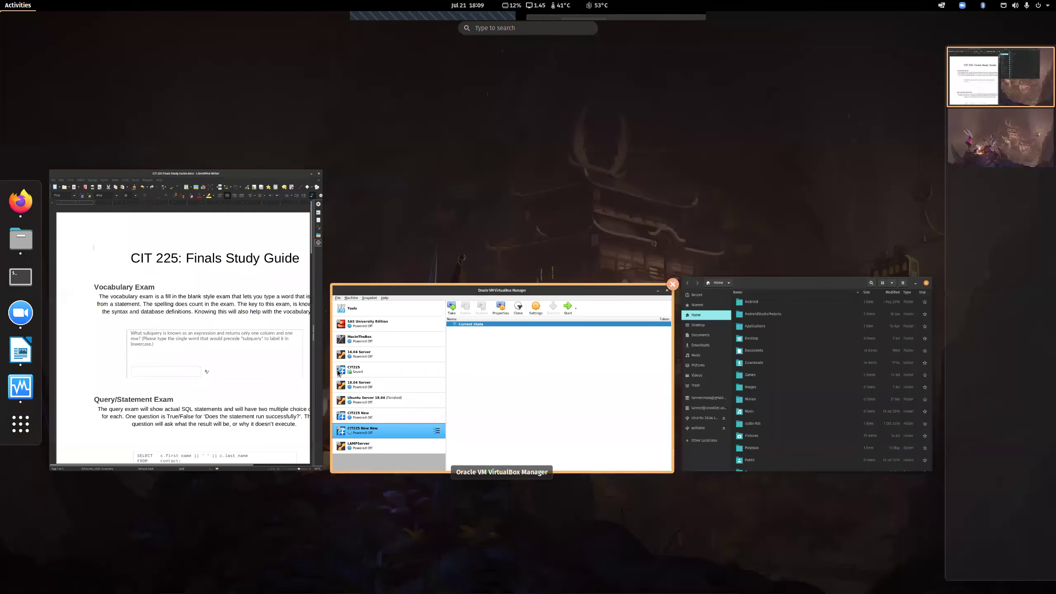
left_click(424, 300)
left_click_drag(736, 313, 541, 116)
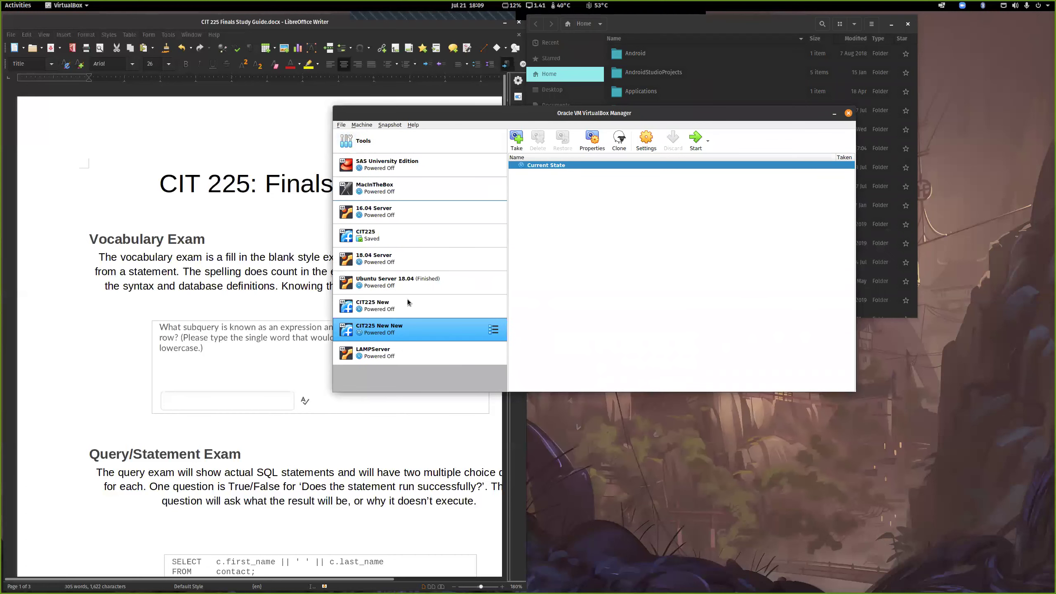
right_click(402, 325)
left_click(418, 330)
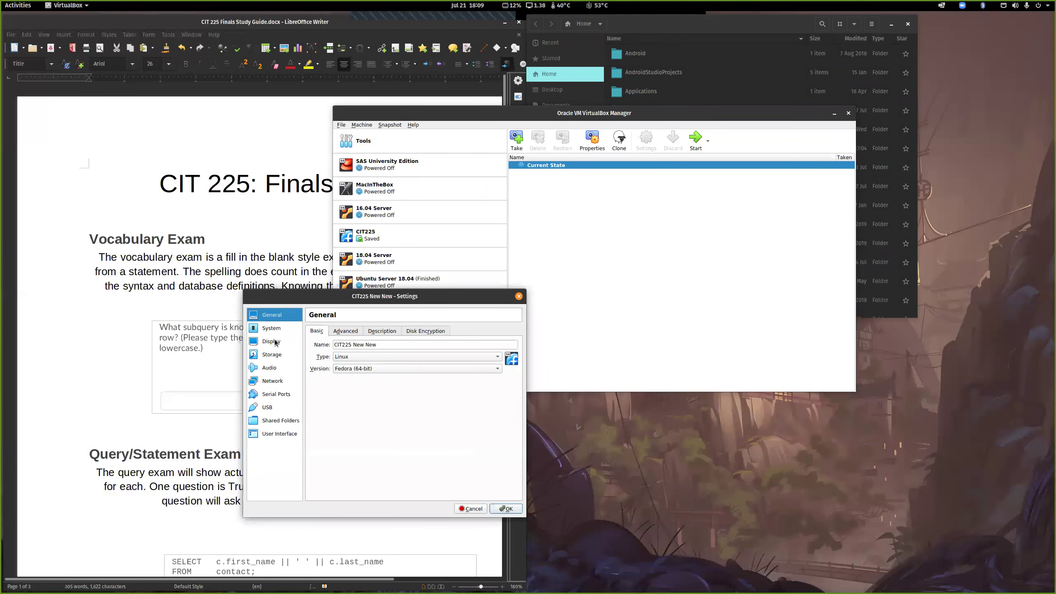
left_click(273, 356)
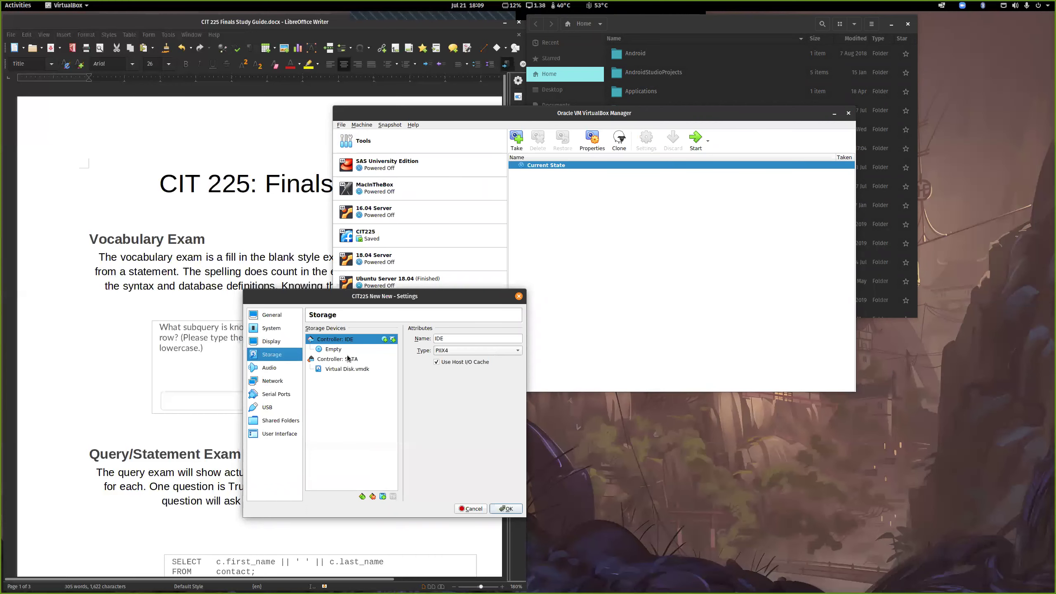
left_click_drag(348, 369, 747, 537)
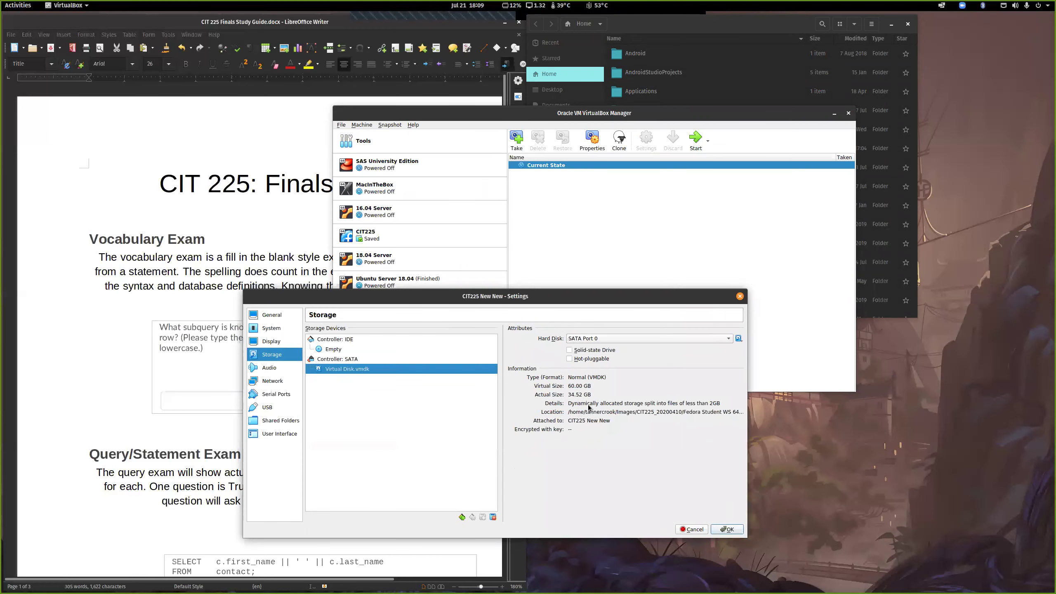
left_click(599, 412)
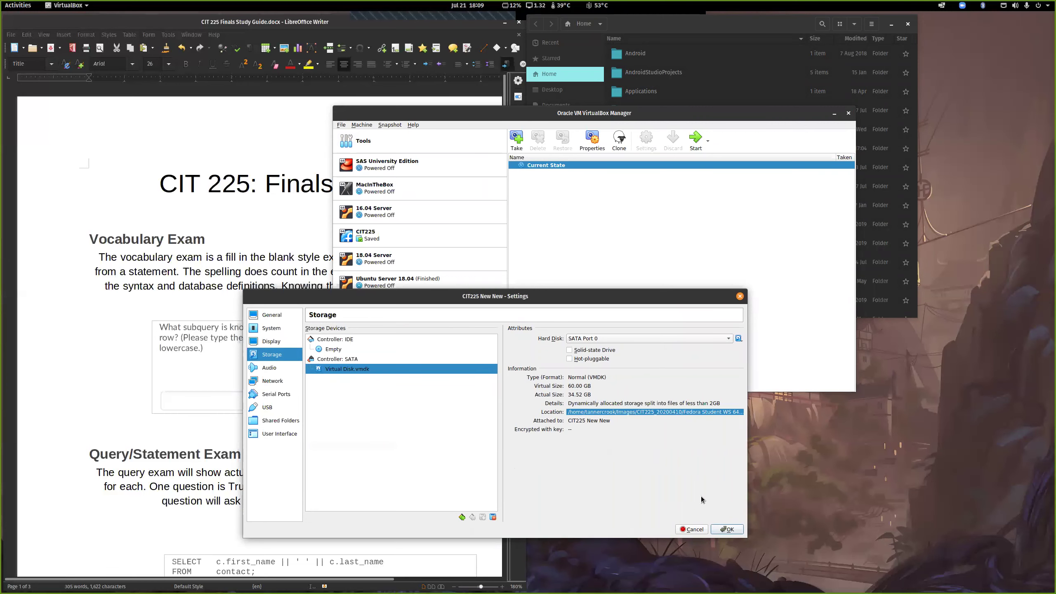
left_click(691, 532)
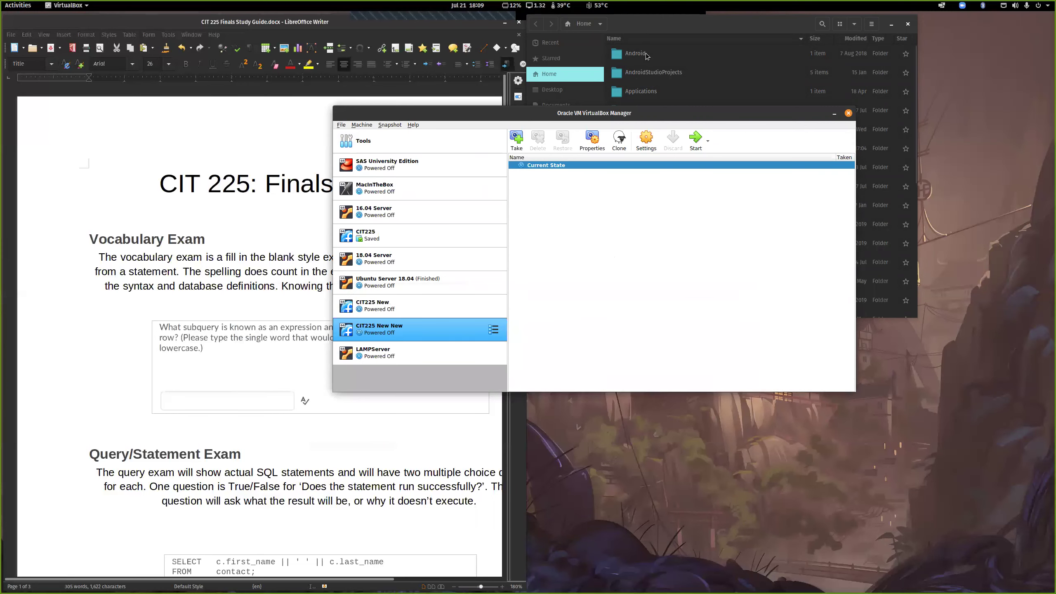
- In the file manager, examine the Images folder and the contents of its Fedora Student WS 64-bit 20190819 (1).vmwarevm folder
left_click(647, 57)
double_click(647, 188)
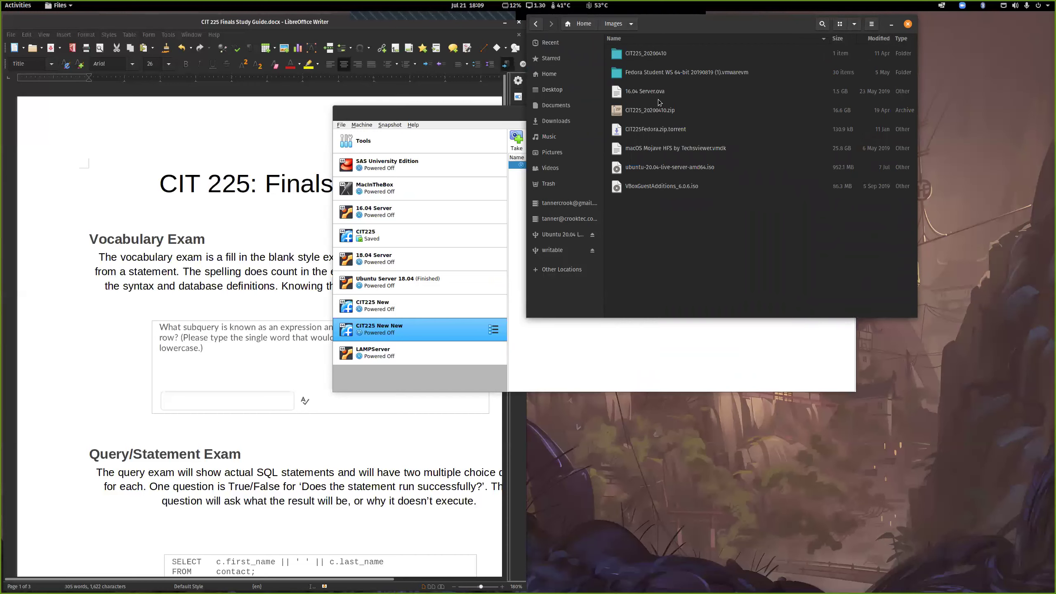
double_click(650, 73)
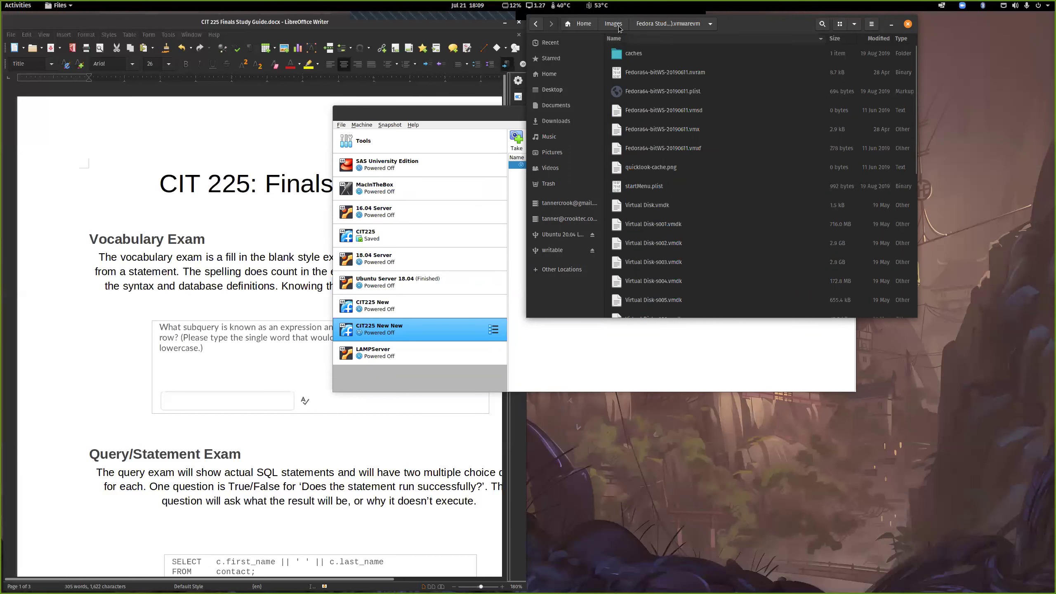
right_click(668, 74)
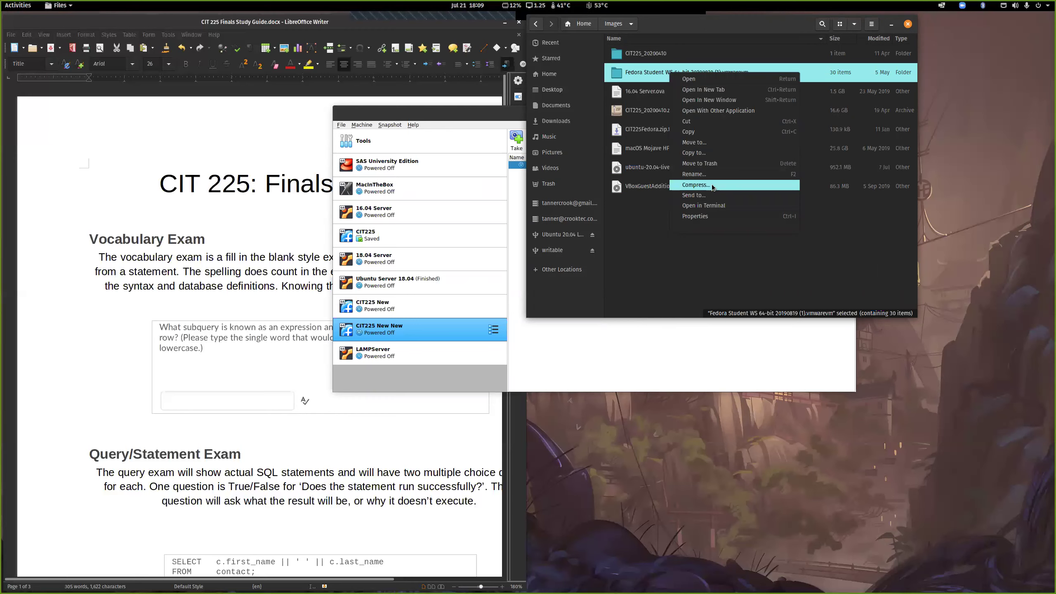
left_click(694, 276)
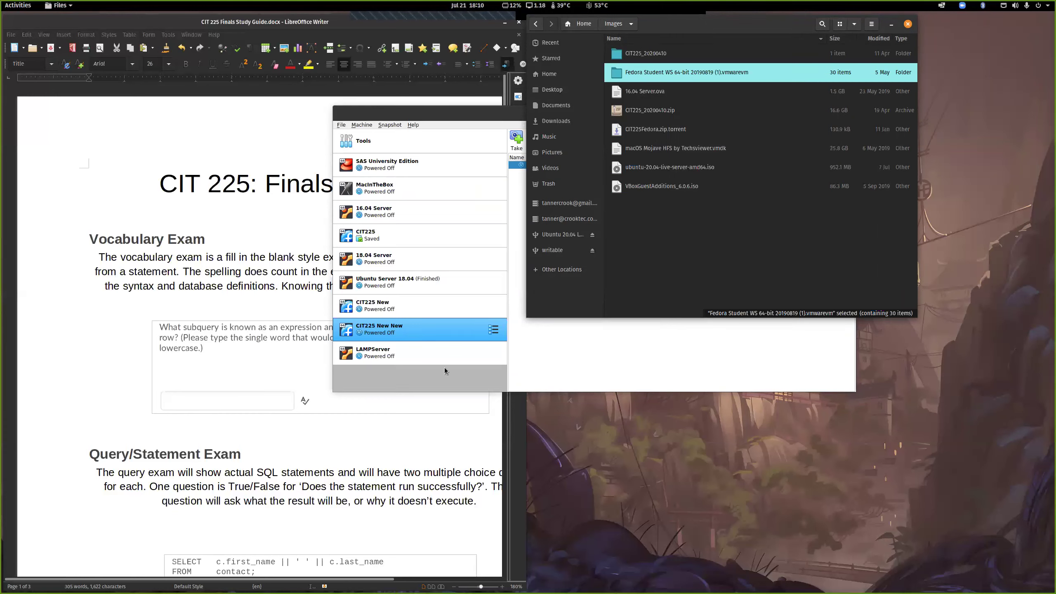
- Select the LAMPServer virtual machine and move the VirtualBox Manager window away from the study guide
left_click(416, 354)
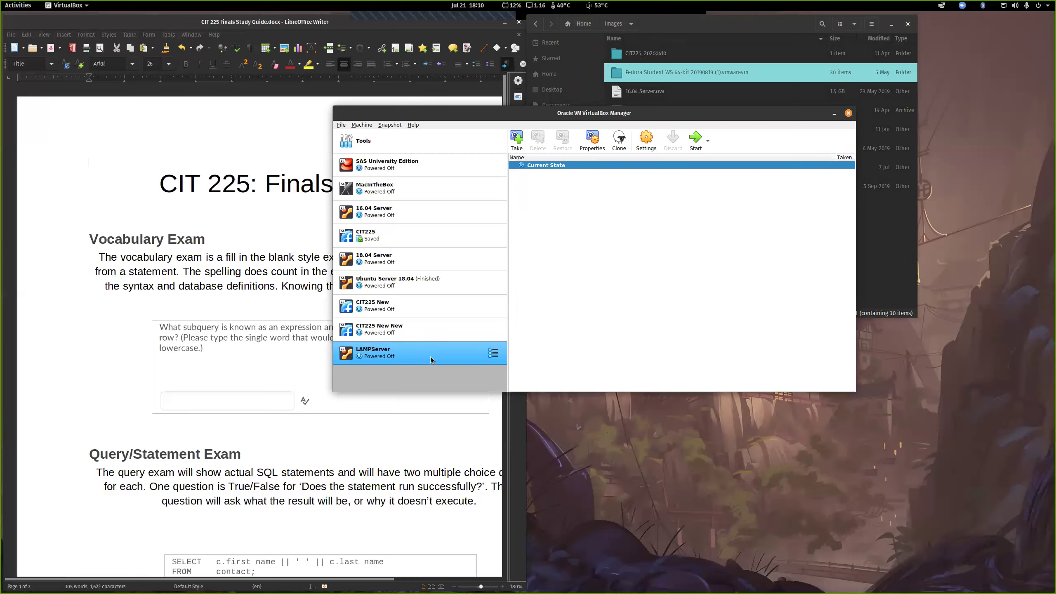
left_click(310, 234)
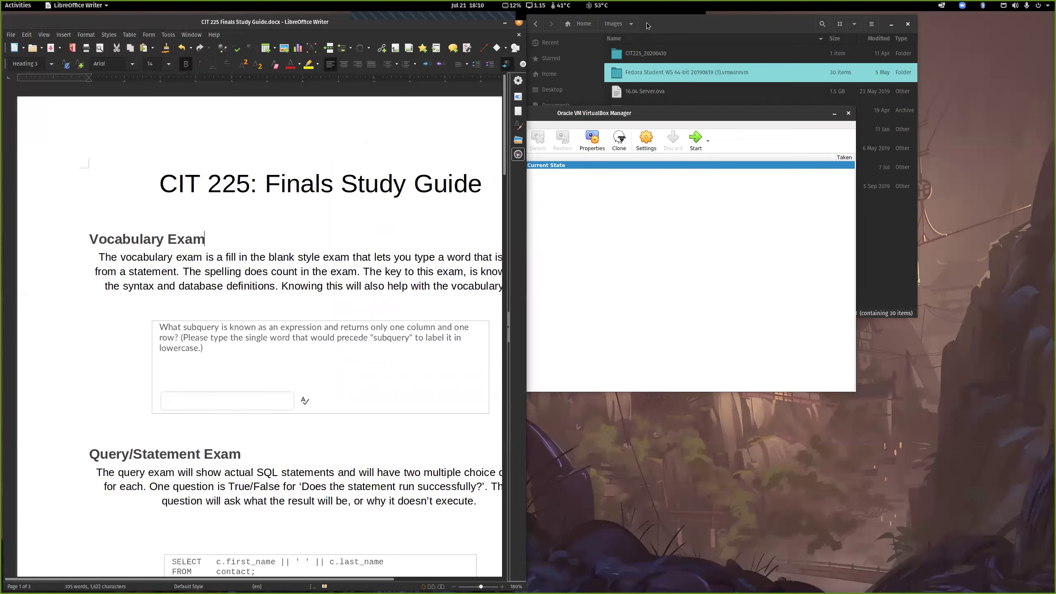
left_click(647, 22)
left_click(586, 338)
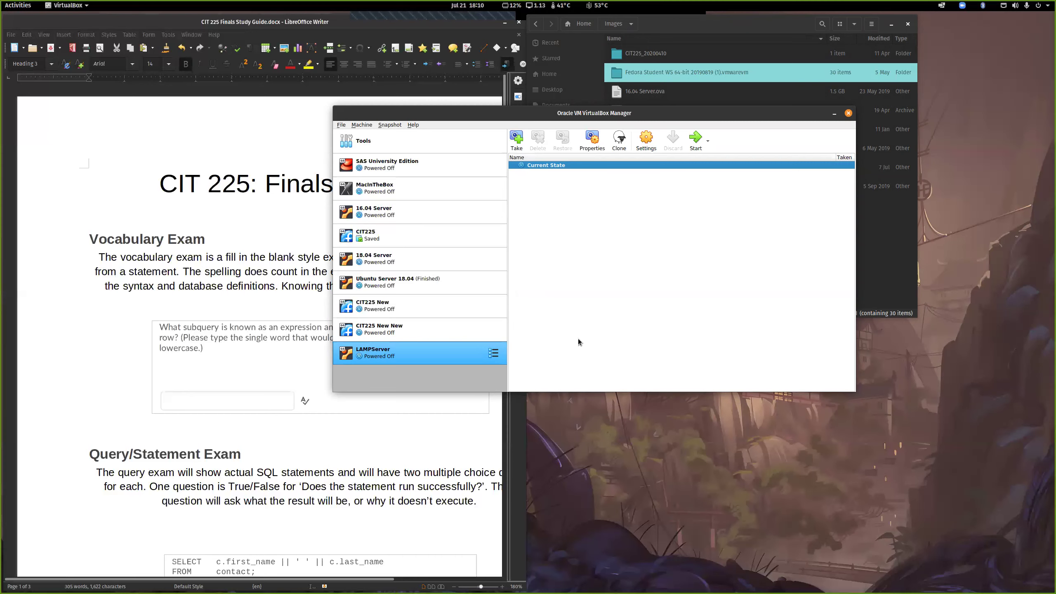
left_click_drag(632, 109, 798, 205)
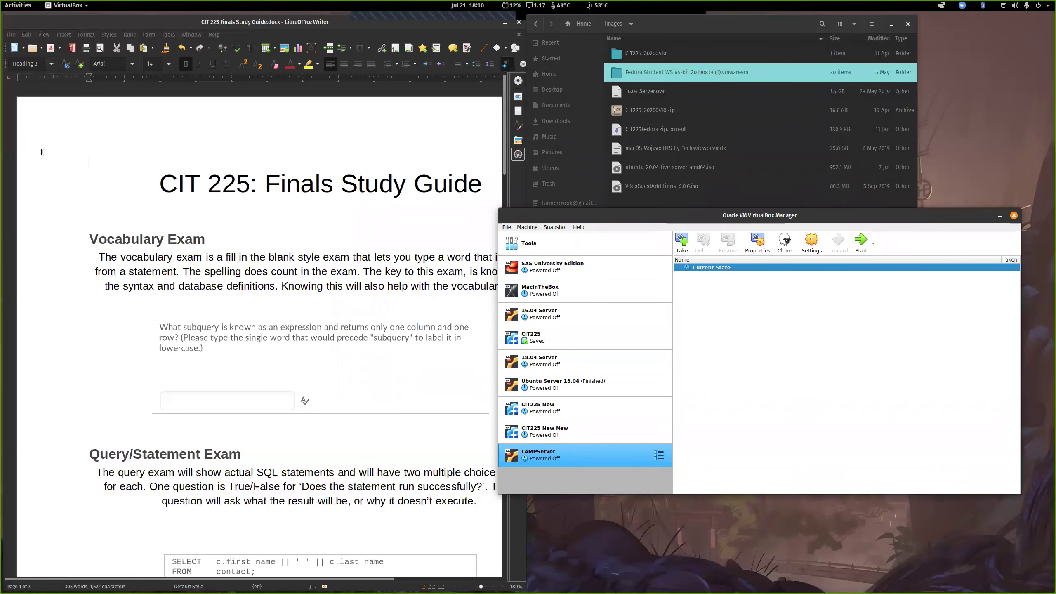
- Switch to Firefox and open the instructor's database blog in a new tab
key("alt+Tab")
key("ctrl+t")
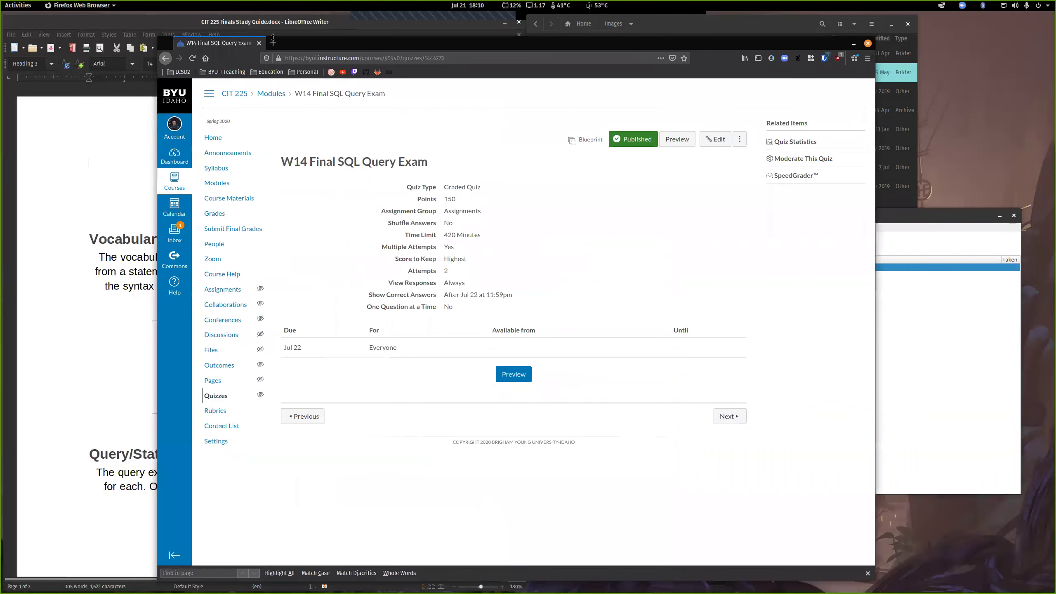
type("d")
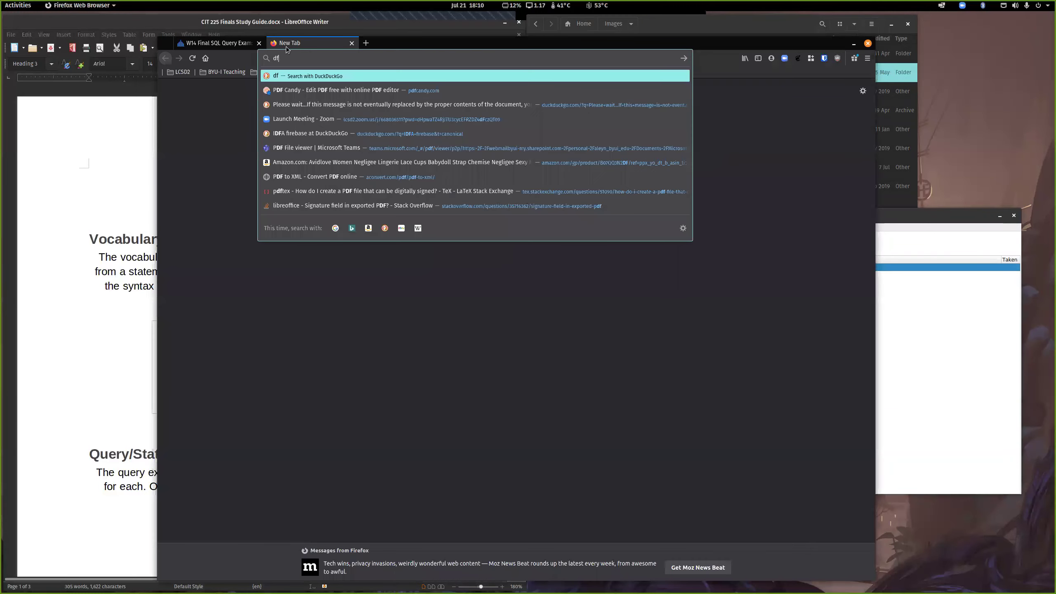
type("b.tannercrook.com/")
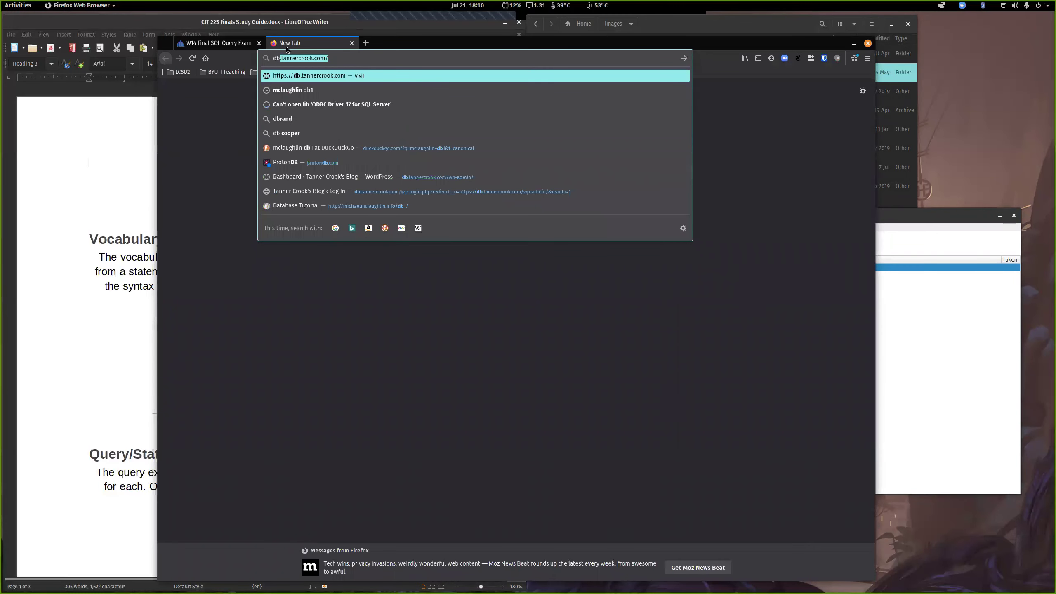
key("Return")
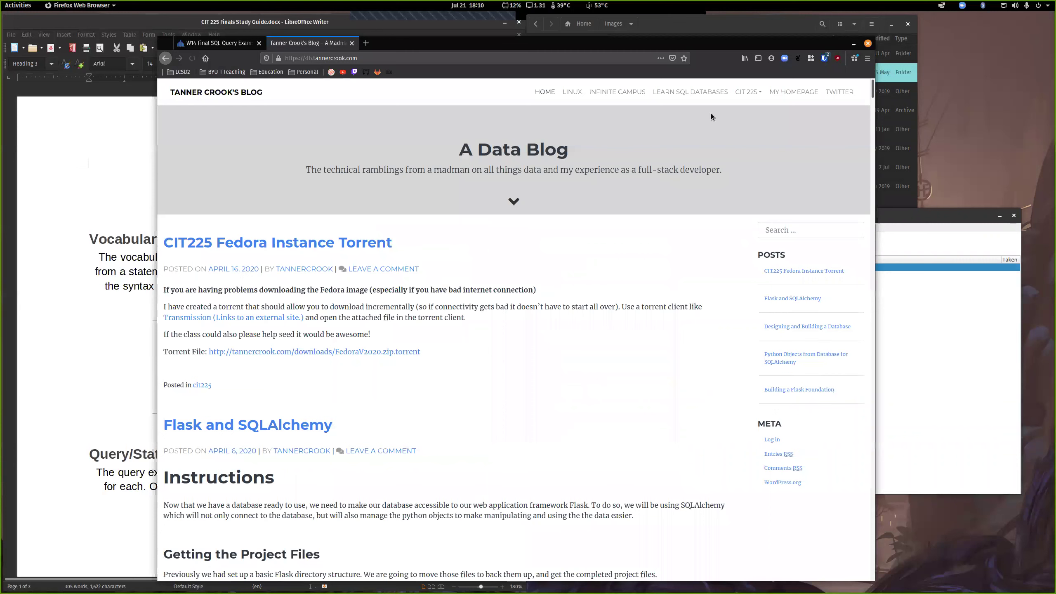
- Open the blog's LAMP Stack with Flask page for CIT 225 and review its instruction steps
mouse_move(752, 96)
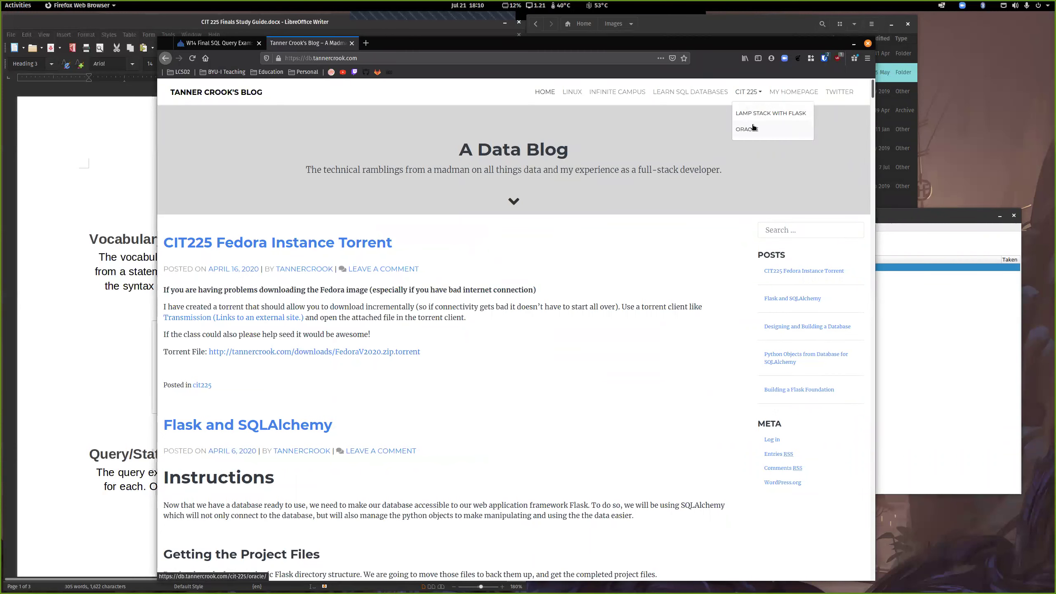
left_click(767, 114)
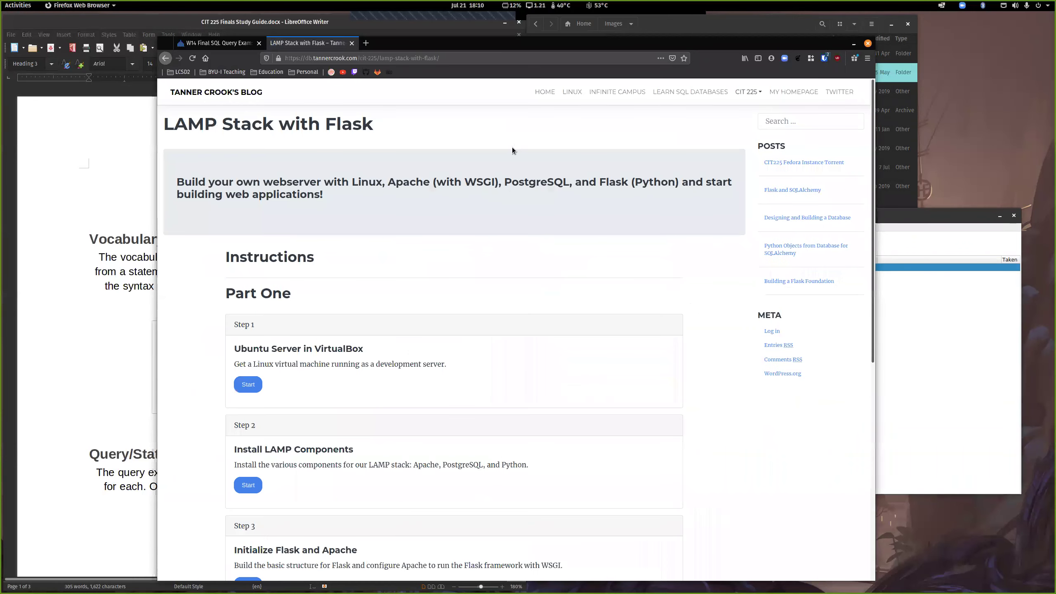
scroll(467, 372, "down", 2)
scroll(468, 372, "up", 2)
scroll(458, 370, "down", 3)
scroll(458, 371, "up", 3)
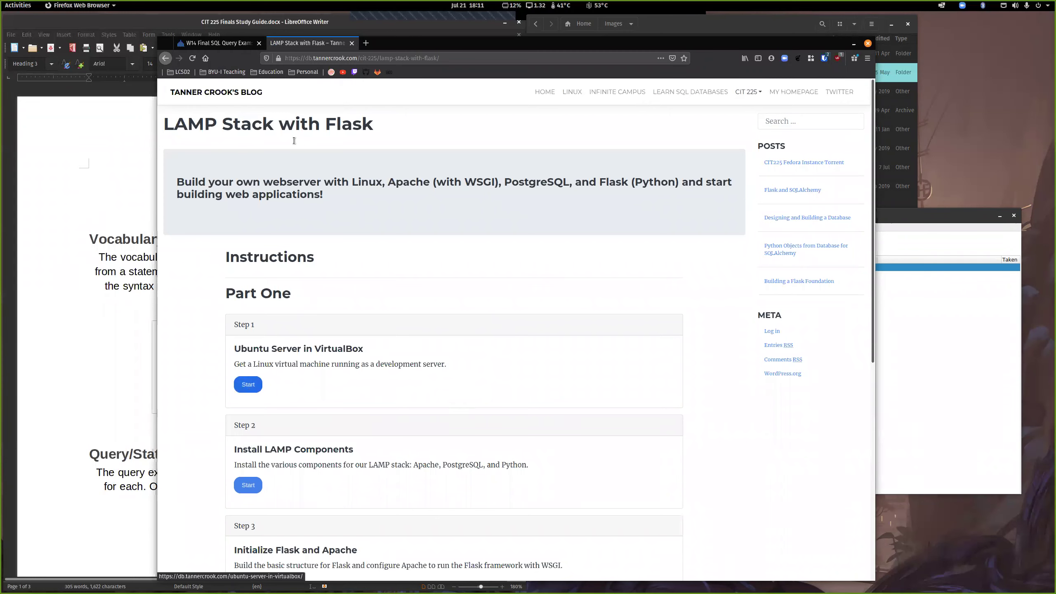
scroll(452, 251, "down", 1)
scroll(452, 249, "down", 2)
scroll(452, 248, "up", 3)
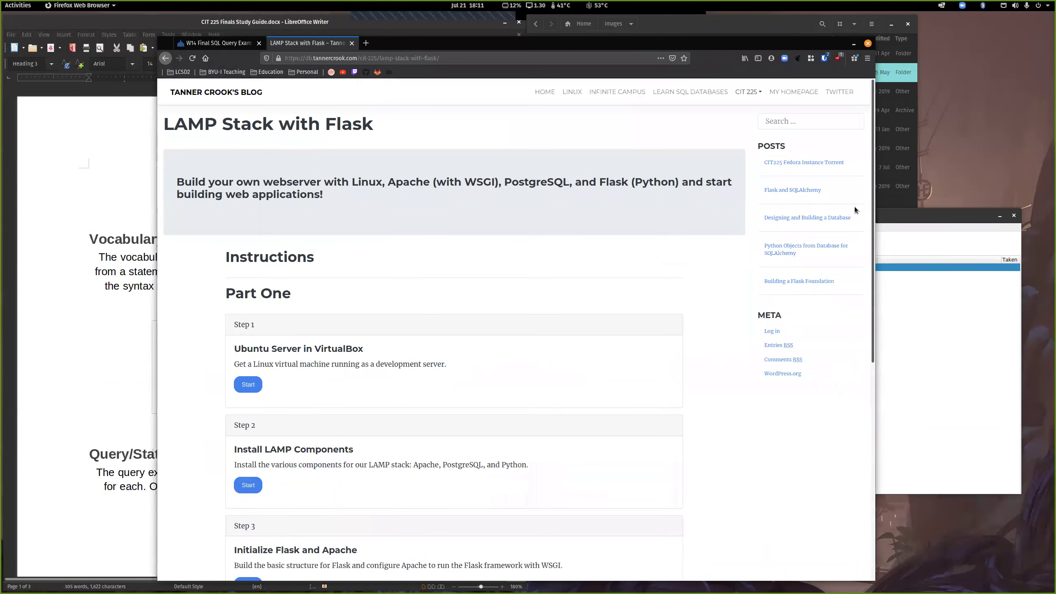
- Minimize the browser and return to VirtualBox Manager with the LAMPServer virtual machine selected
left_click(900, 215)
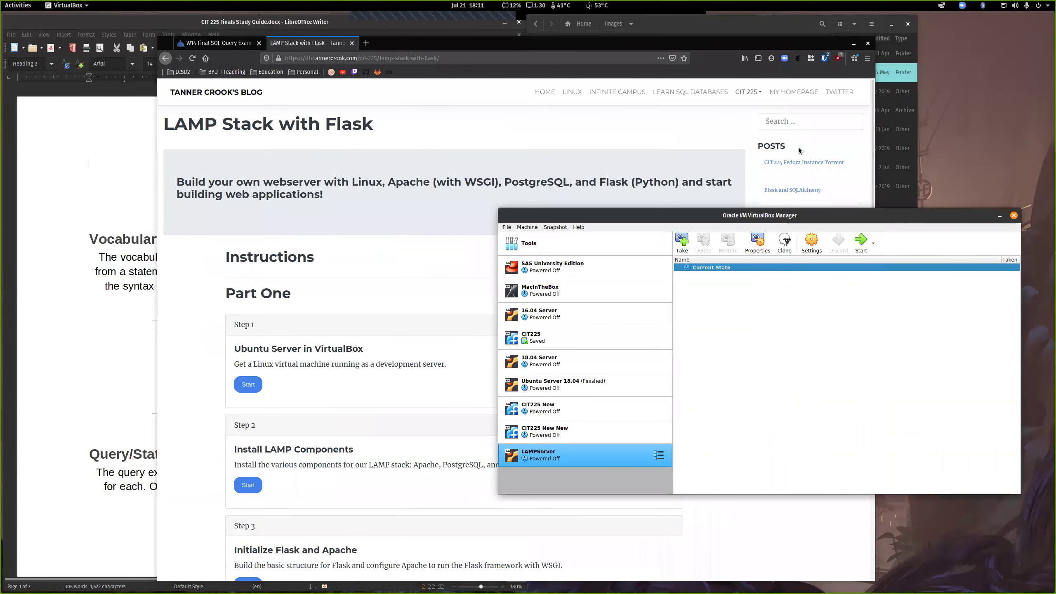
left_click(728, 43)
left_click(853, 45)
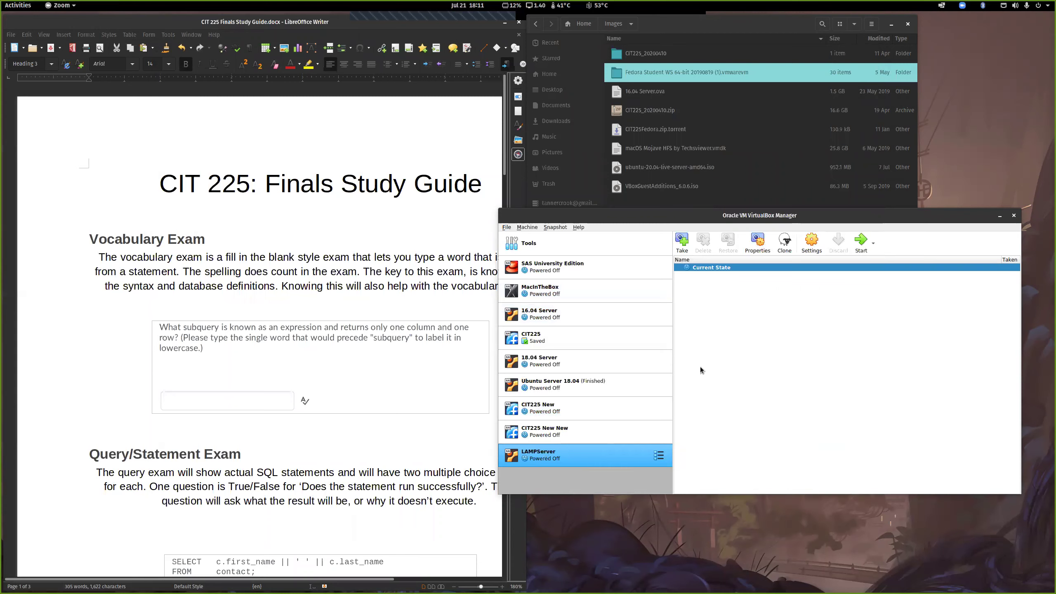
left_click(688, 31)
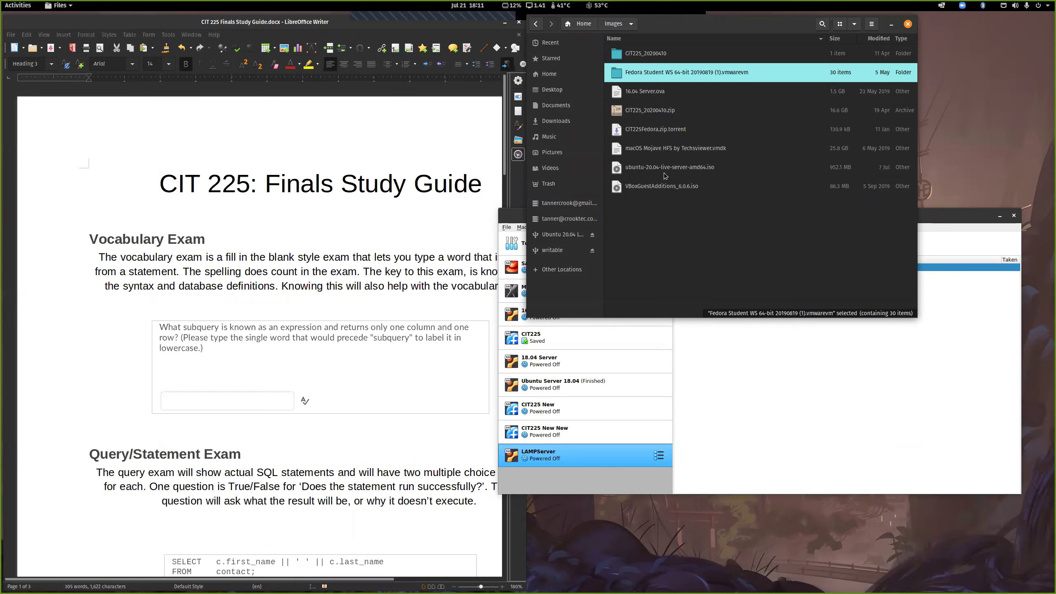
left_click(760, 394)
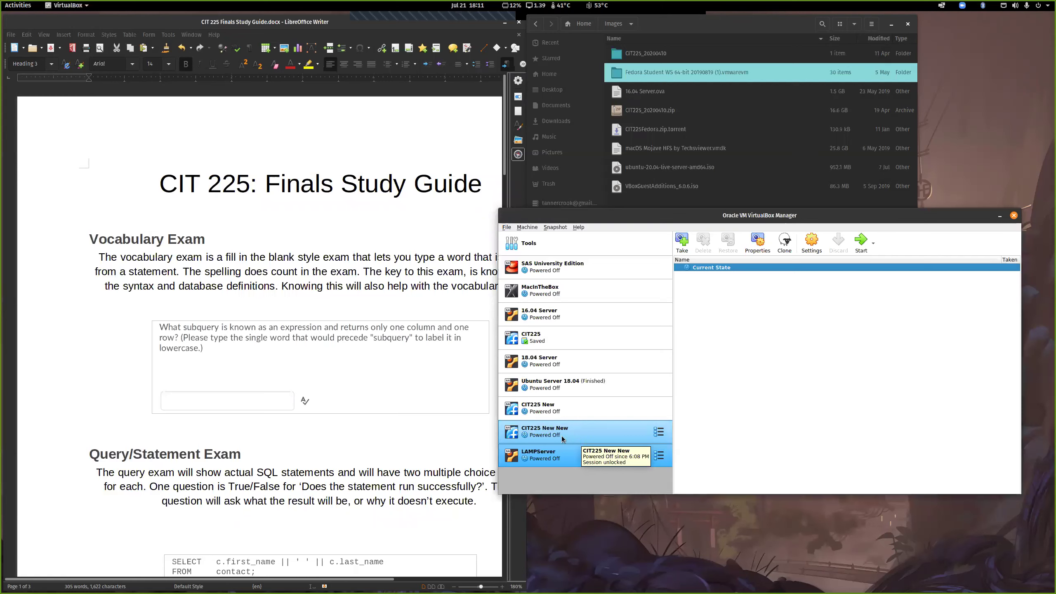
left_click(539, 459)
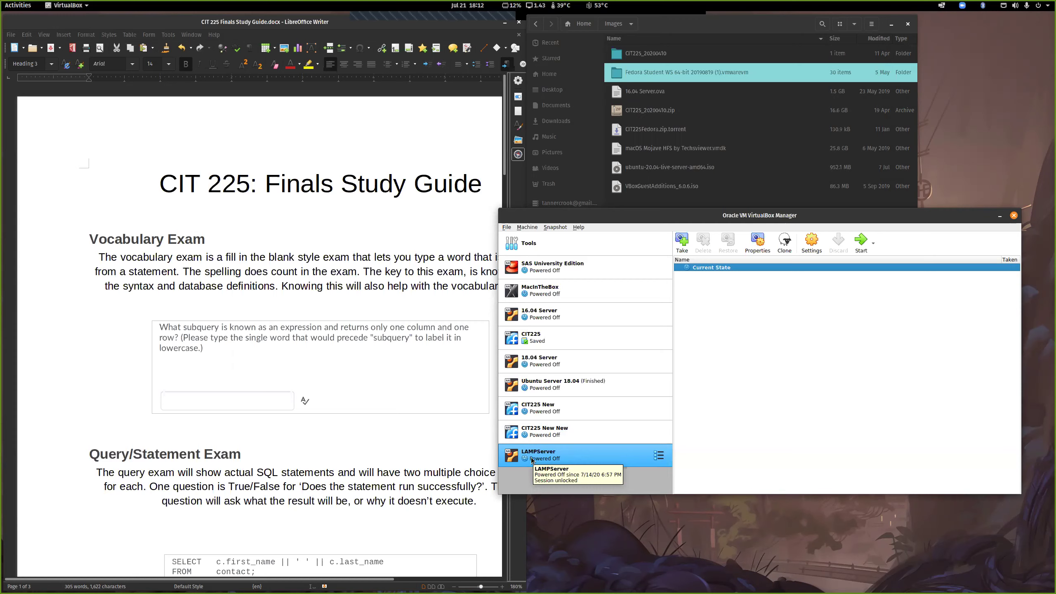
- In the file manager, go to the home folder and open the VirtualBox VMs folder
left_click(733, 31)
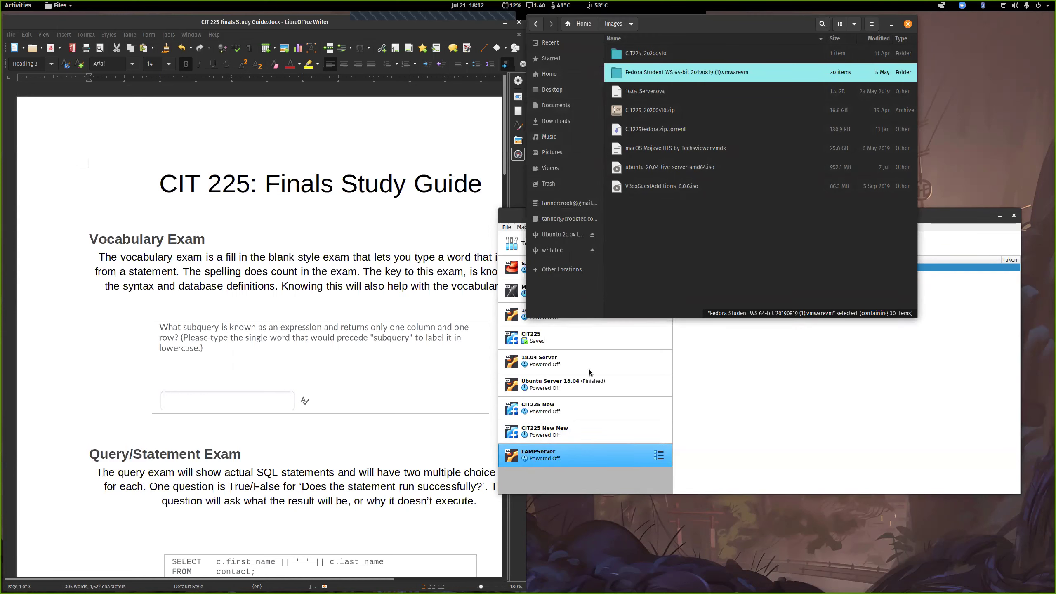
left_click(550, 77)
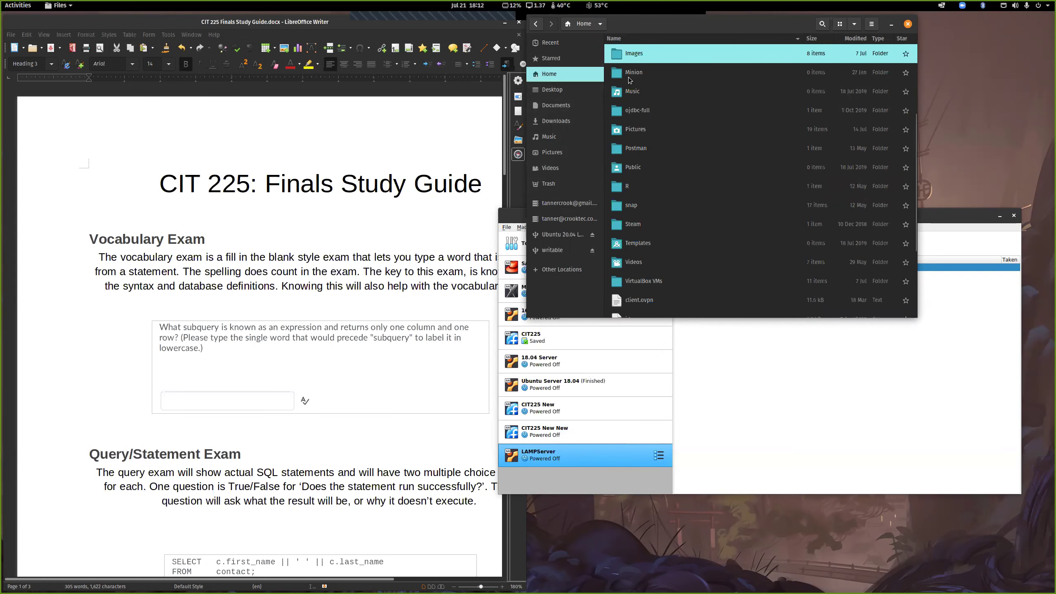
scroll(675, 170, "down", 3)
double_click(661, 215)
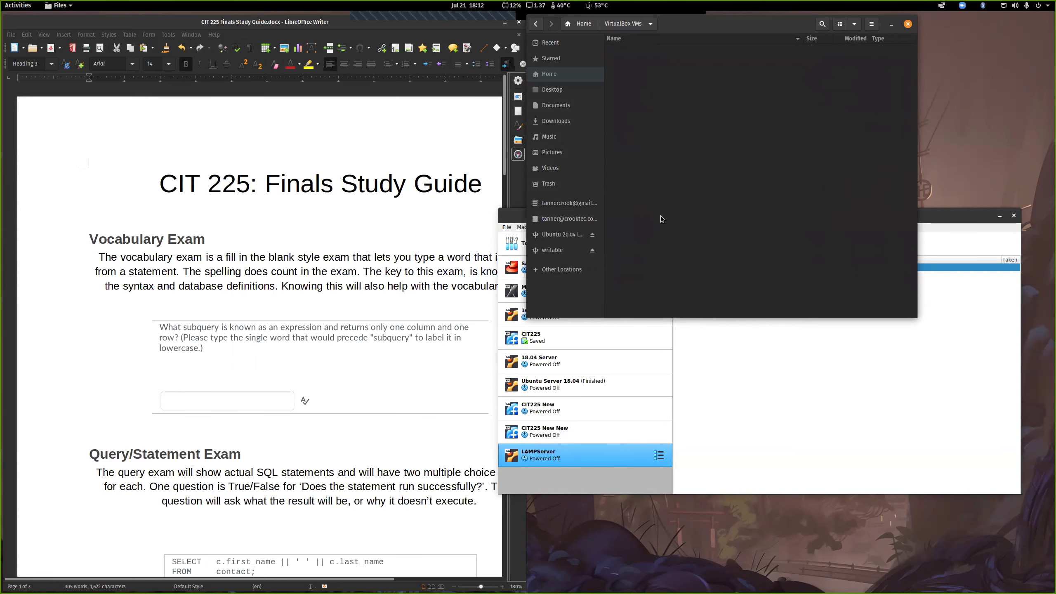
- Open the LAMPServer machine's storage settings, examine the file location of the LAMPServer.vmdk disk, and close the settings
right_click(606, 456)
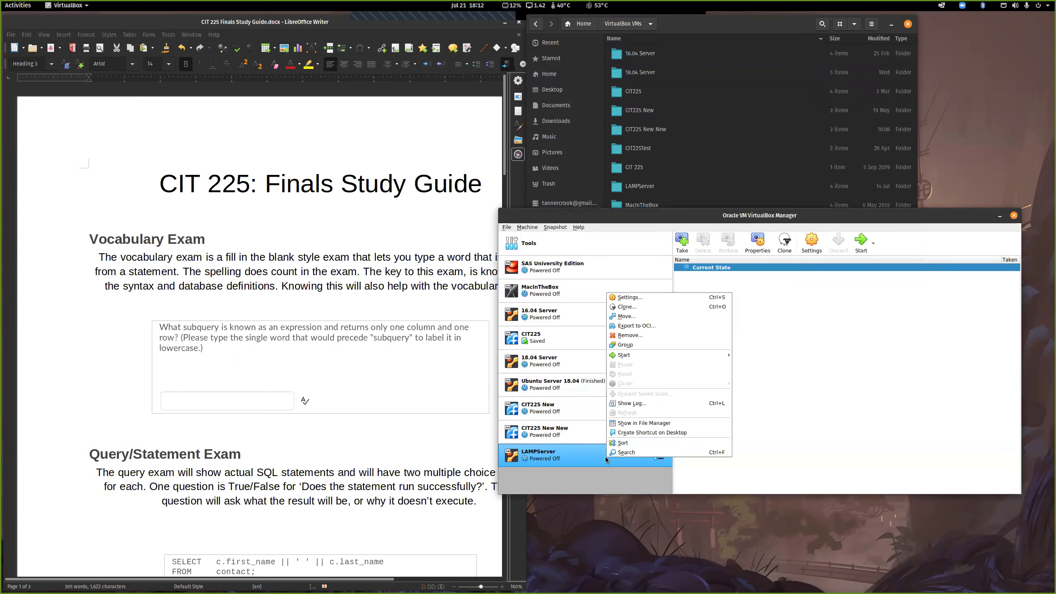
left_click(779, 307)
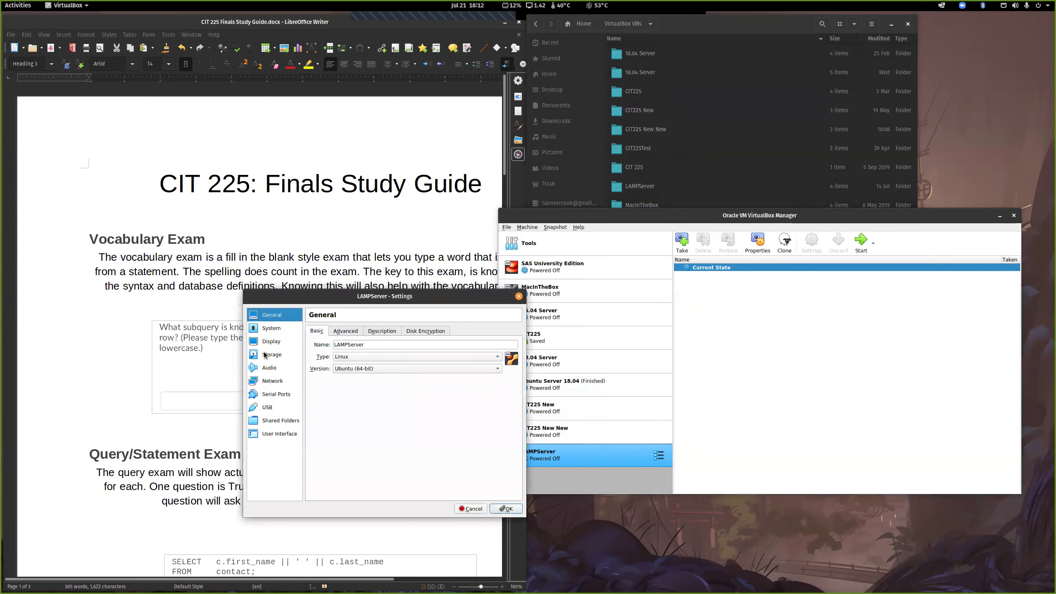
left_click(265, 355)
left_click(344, 369)
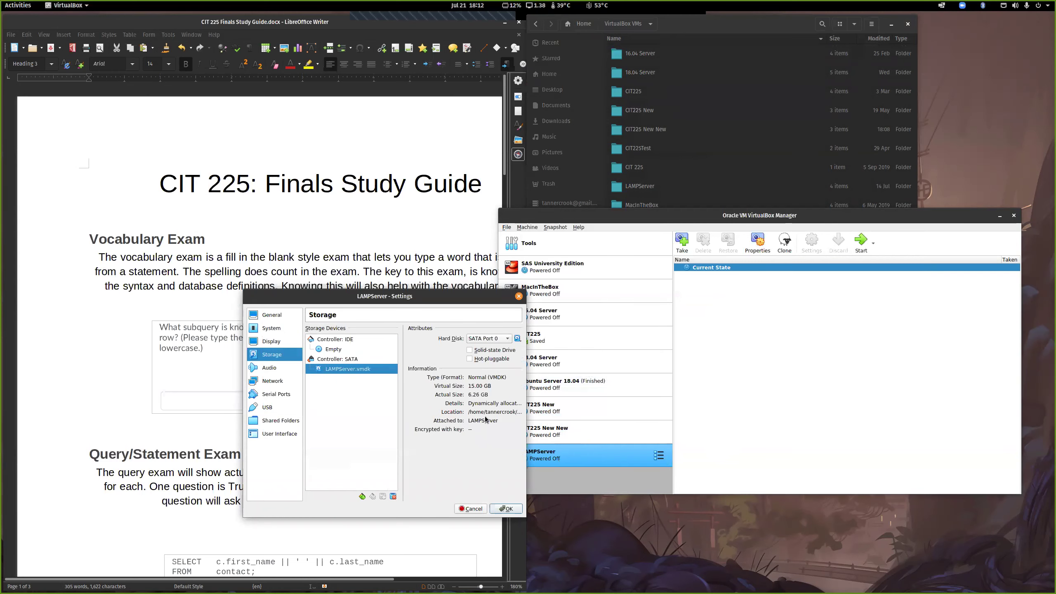
left_click_drag(525, 518, 775, 551)
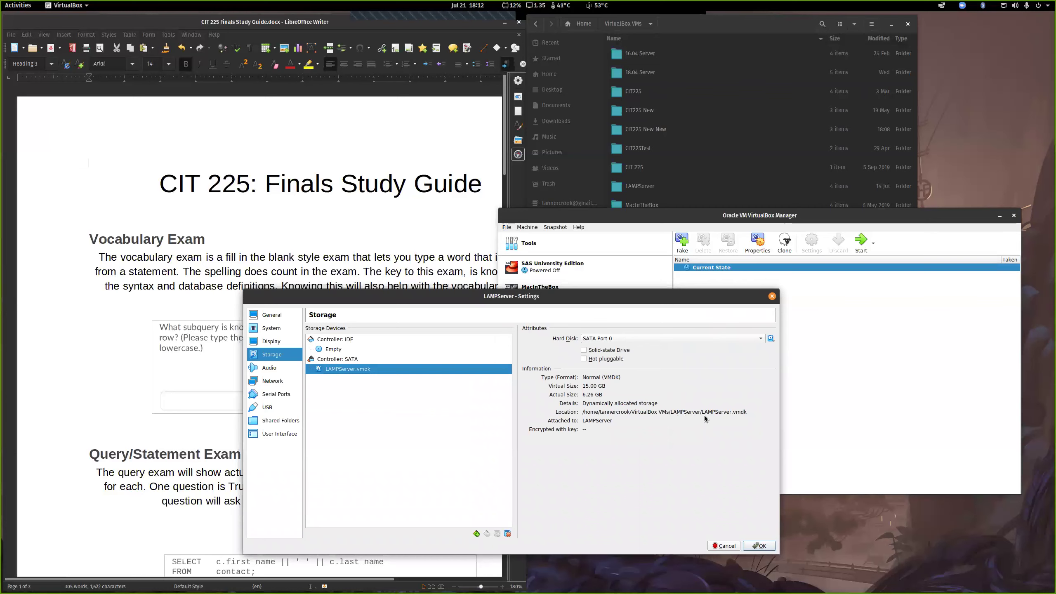
left_click(773, 296)
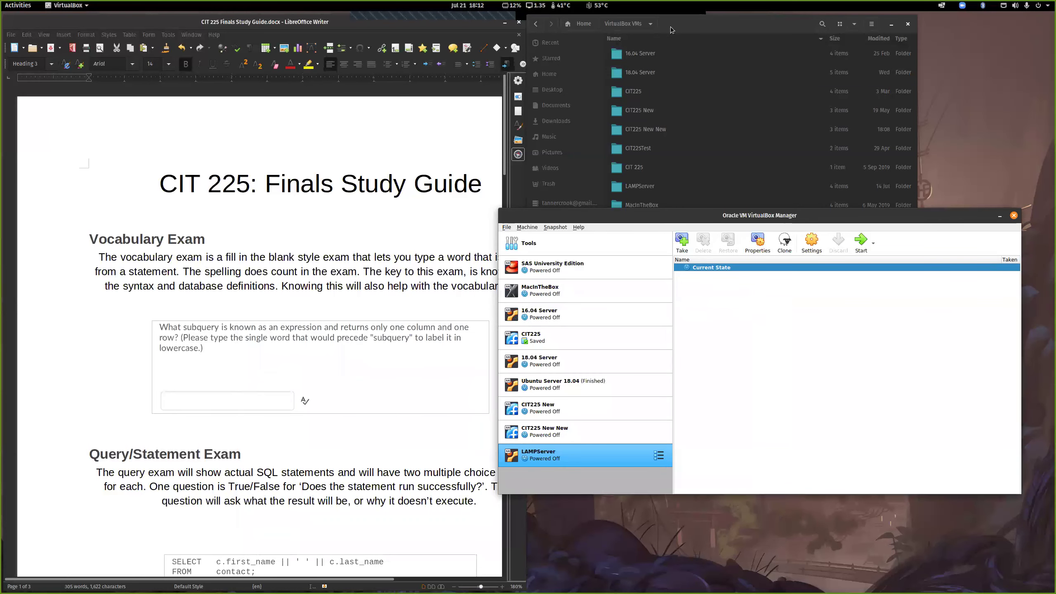
- Point out the LAMPServer folder inside the VirtualBox VMs folder and return to VirtualBox Manager
left_click(632, 152)
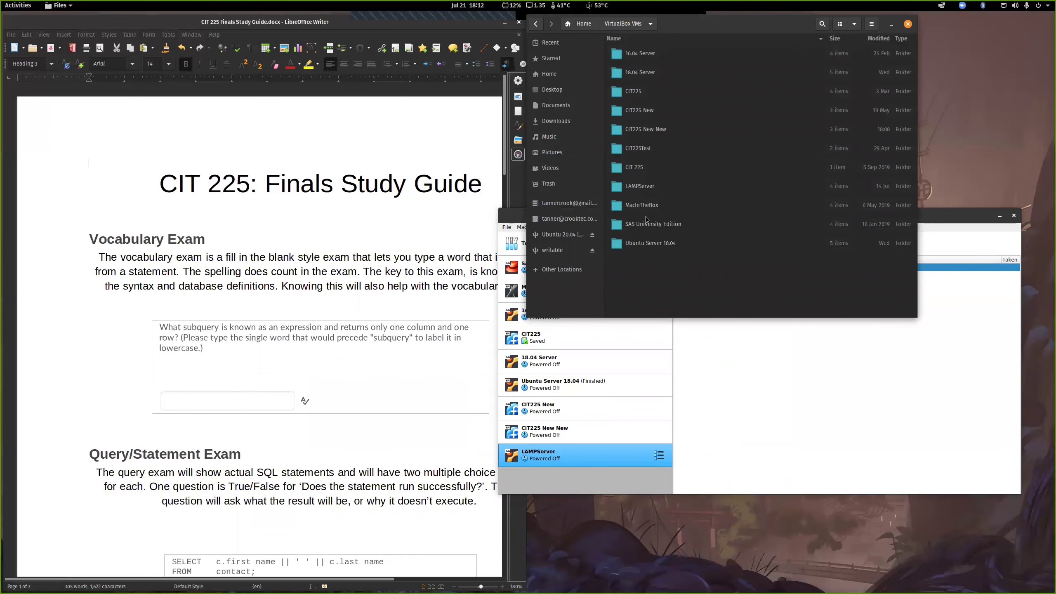
left_click(651, 187)
right_click(653, 186)
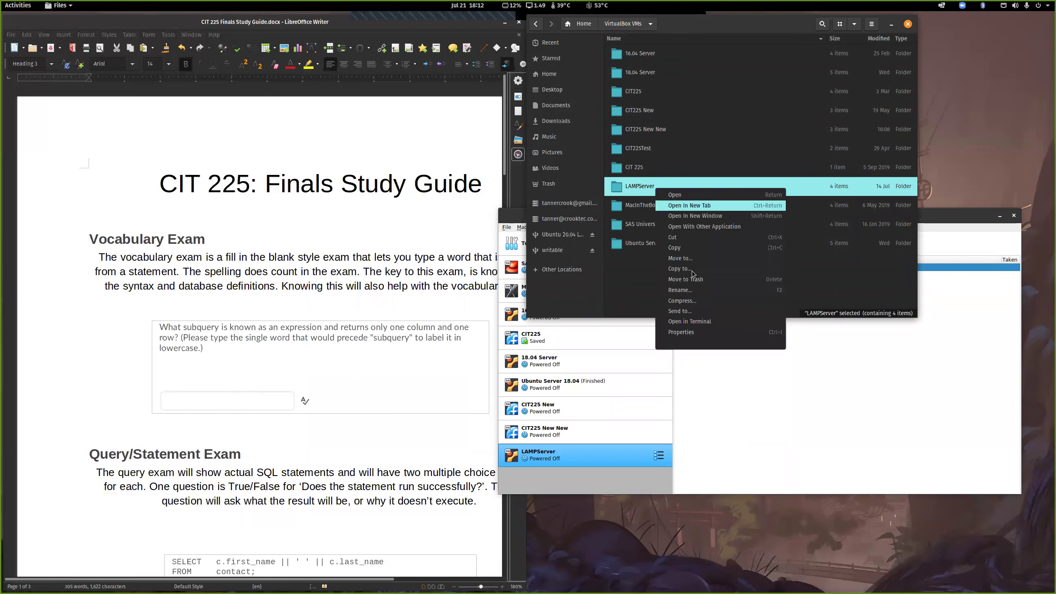
left_click(893, 376)
left_click(952, 313)
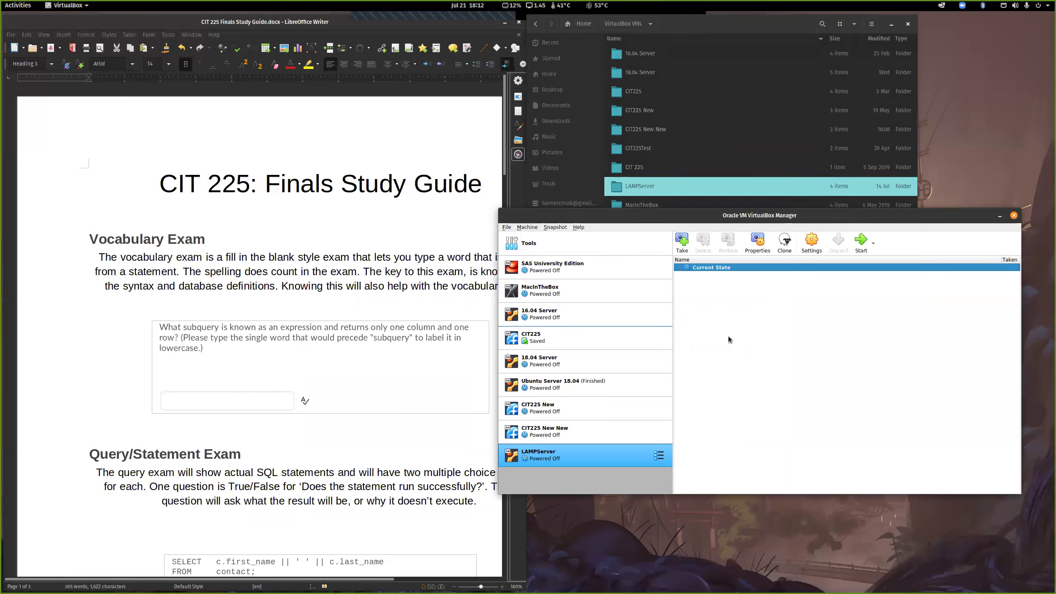
right_click(558, 459)
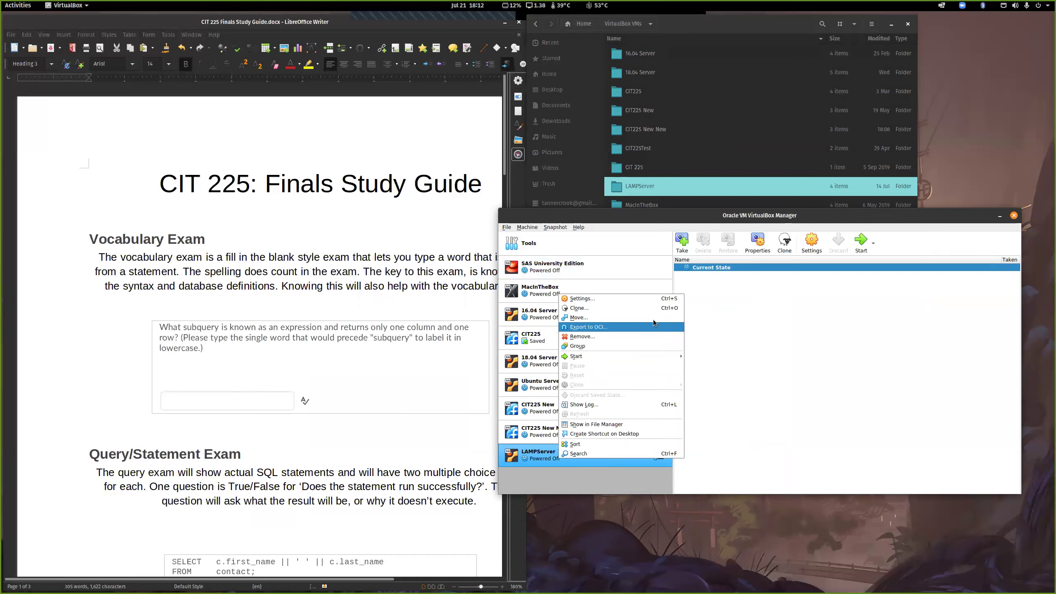
key("Escape")
left_click(535, 227)
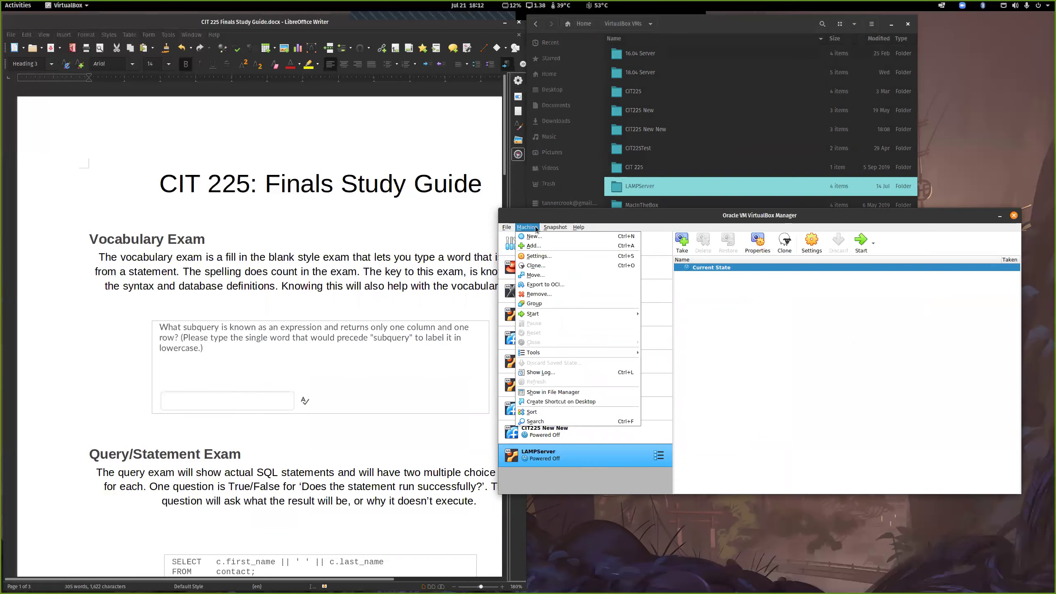
left_click(830, 342)
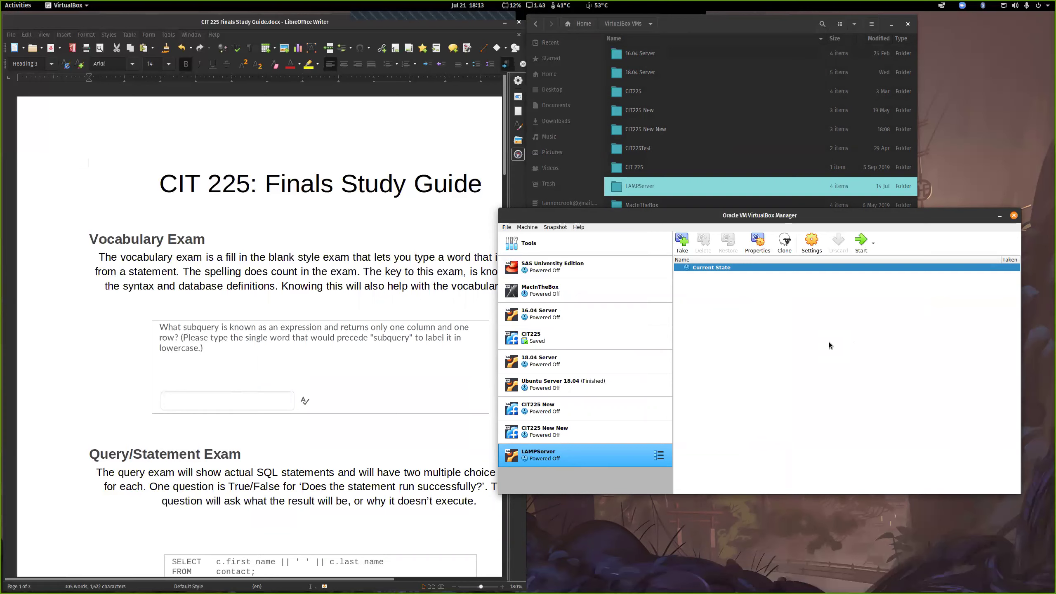
- Close VirtualBox Manager, reposition the file manager window, and launch VirtualBox again through an application search for "virt"
left_click(1013, 215)
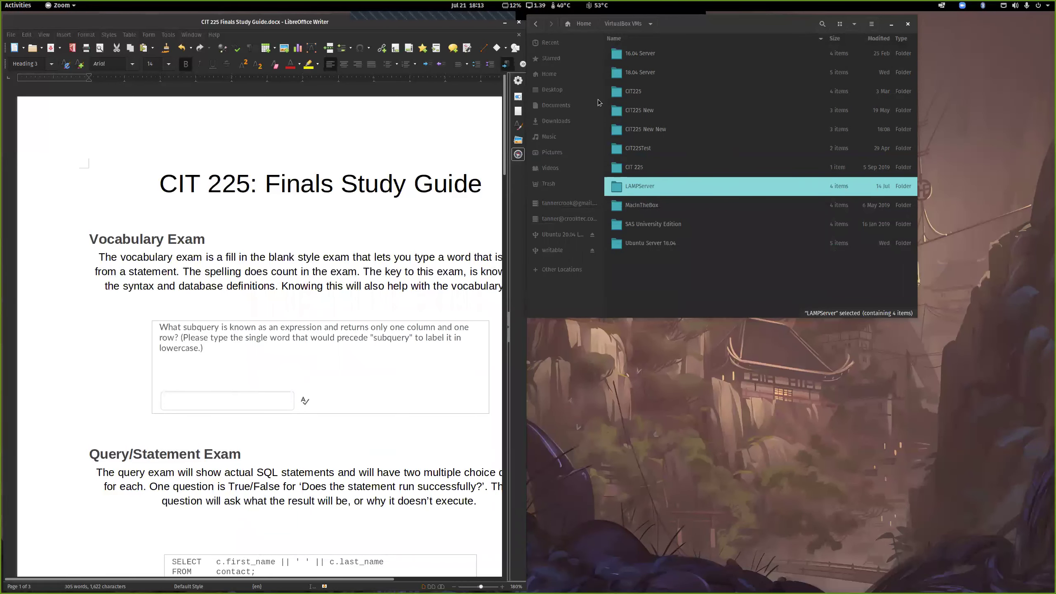
left_click_drag(686, 27, 711, 42)
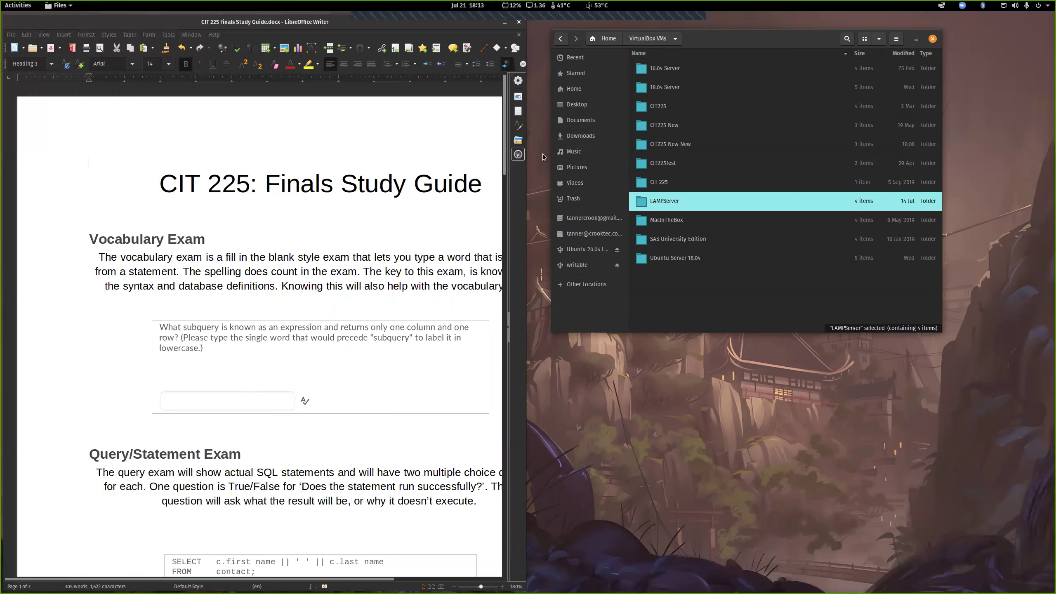
key("super")
type("virt")
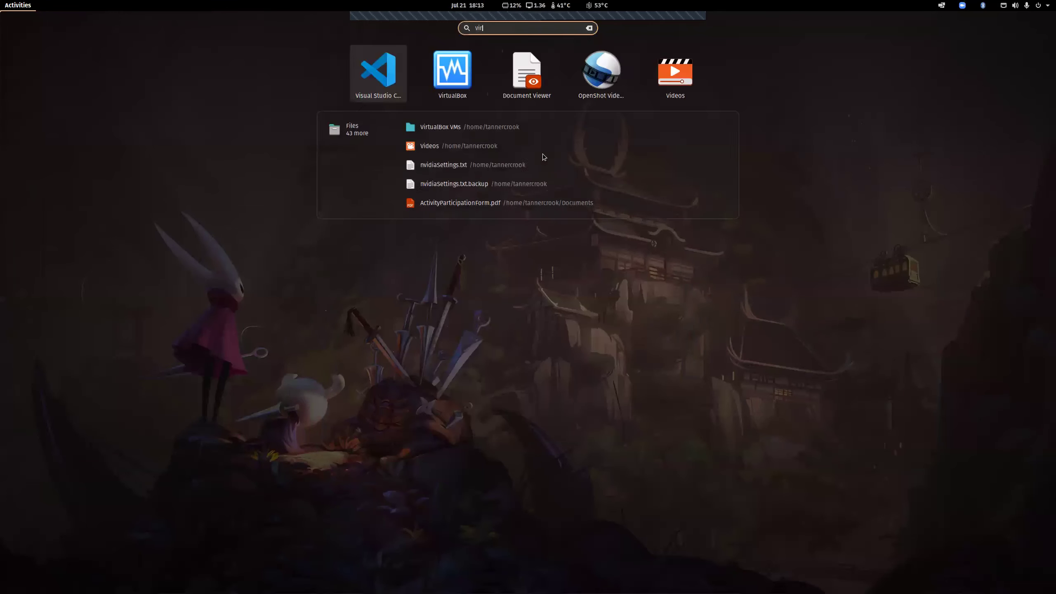
key("Return")
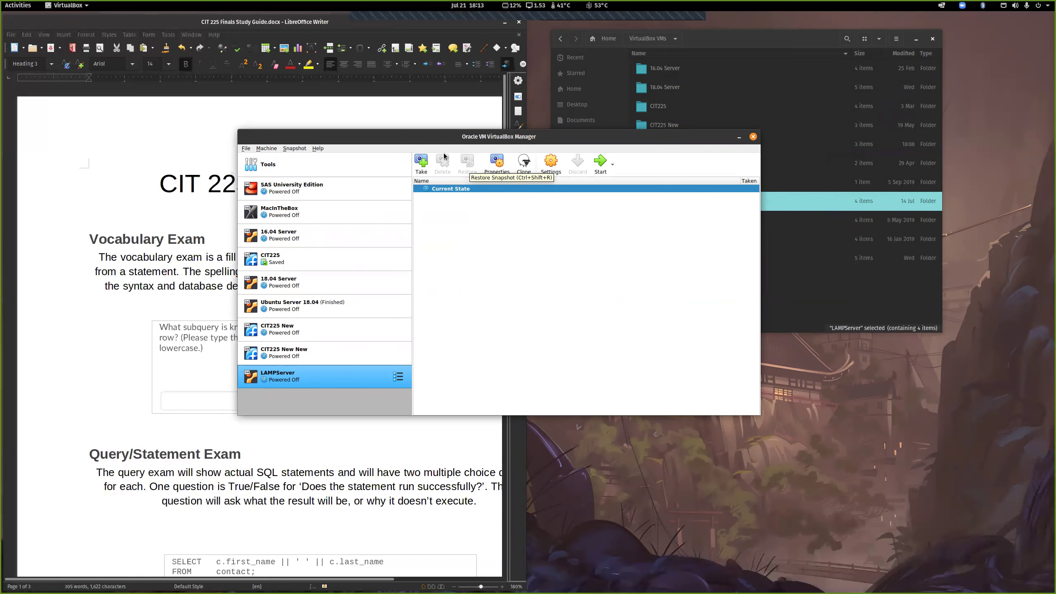
left_click(250, 149)
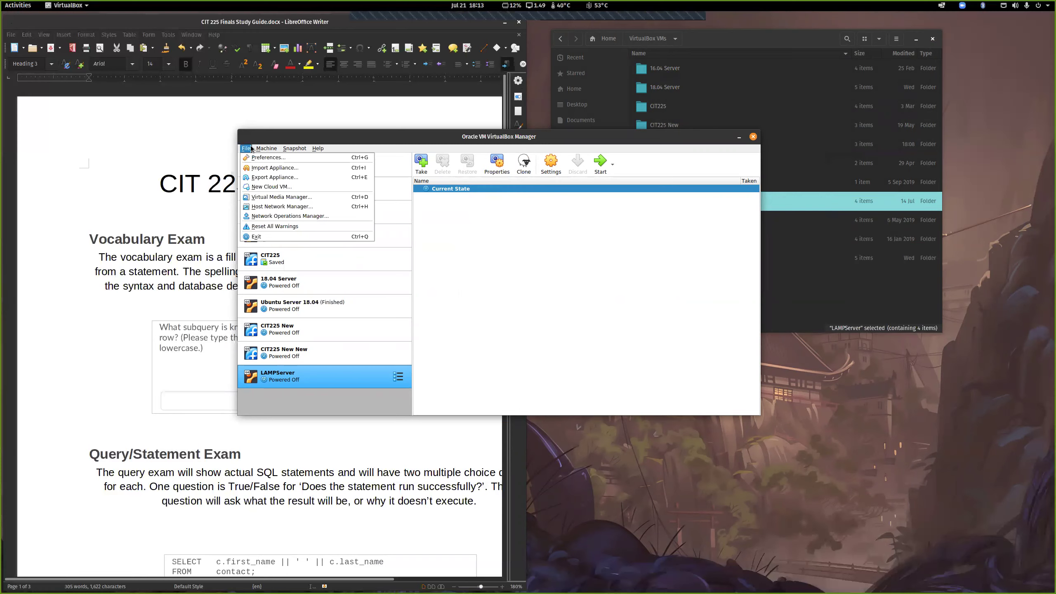
mouse_move(261, 146)
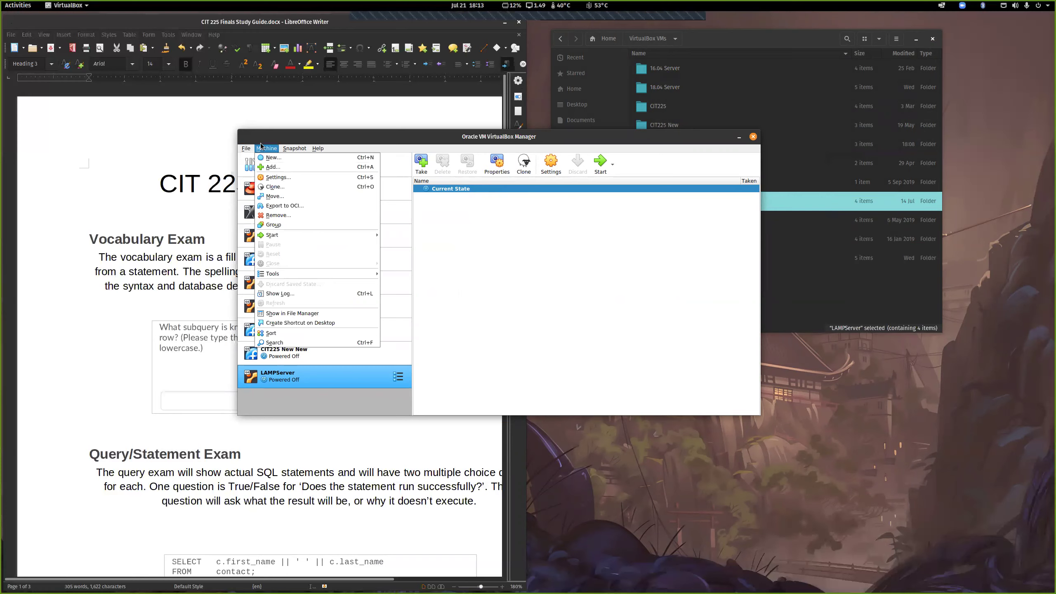
mouse_move(319, 148)
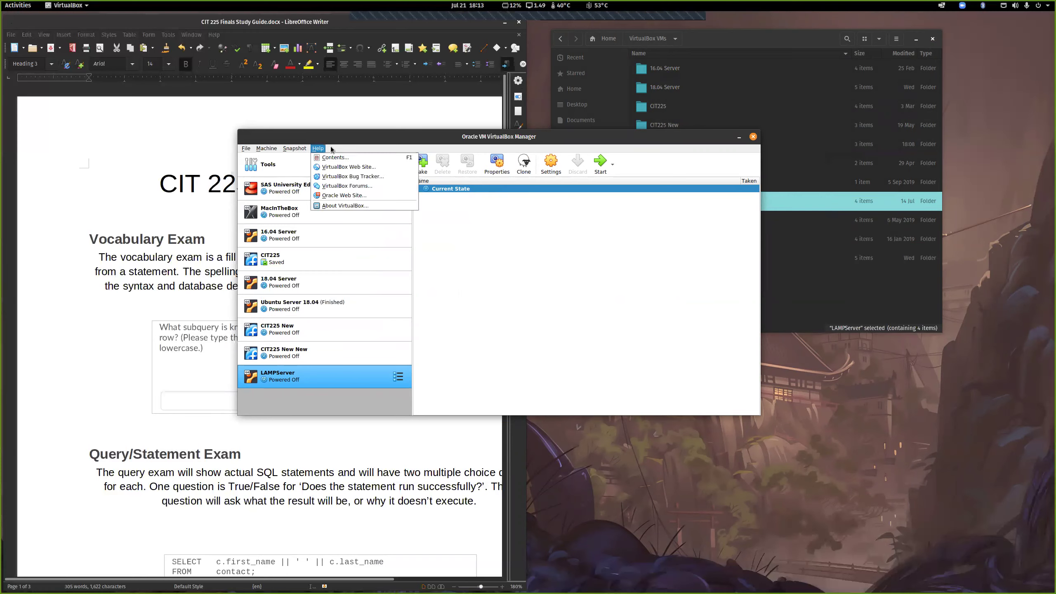
left_click(303, 380)
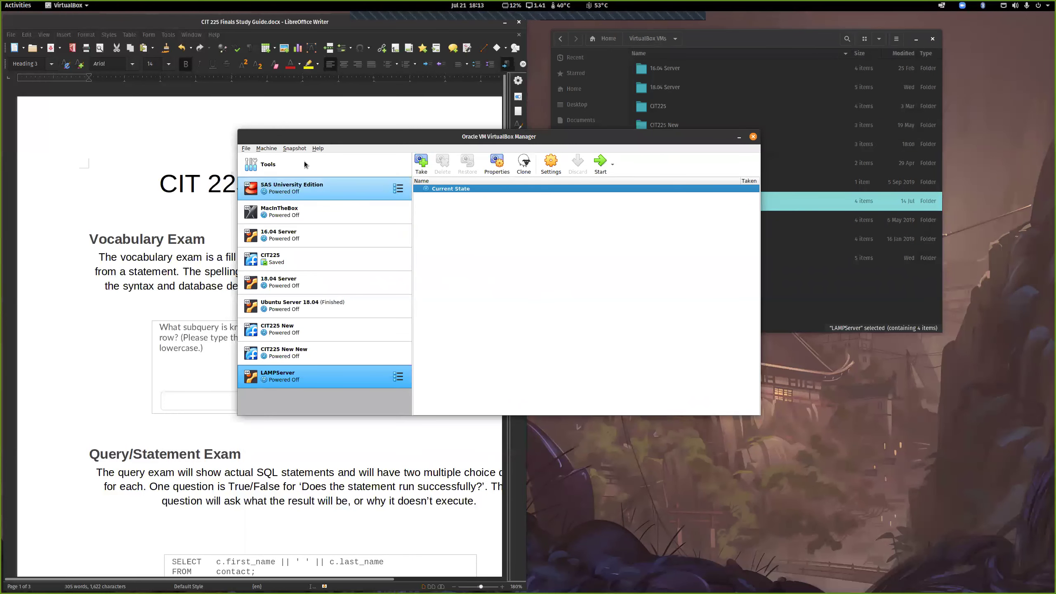
left_click(285, 150)
mouse_move(273, 149)
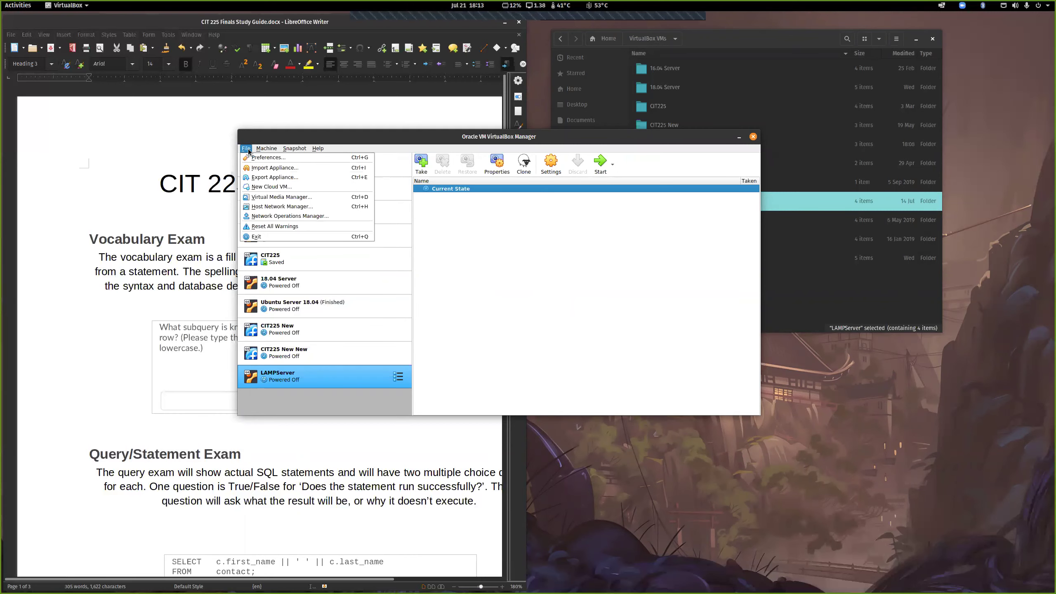
left_click(494, 194)
- Start the LAMPServer virtual machine, close VirtualBox Manager, and move the machine's window over the study guide
left_click(600, 163)
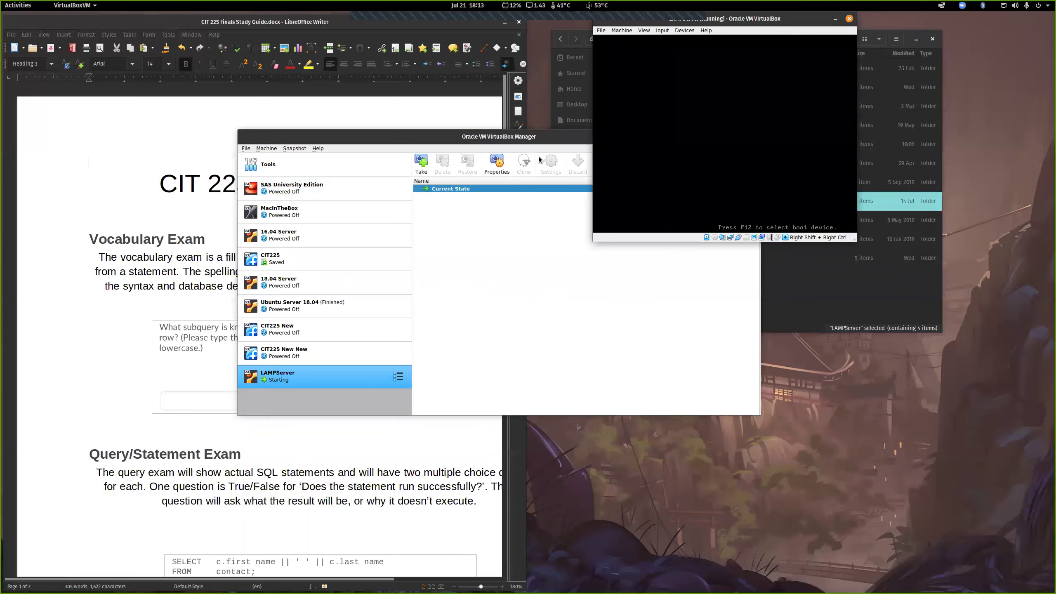
left_click_drag(596, 134, 458, 168)
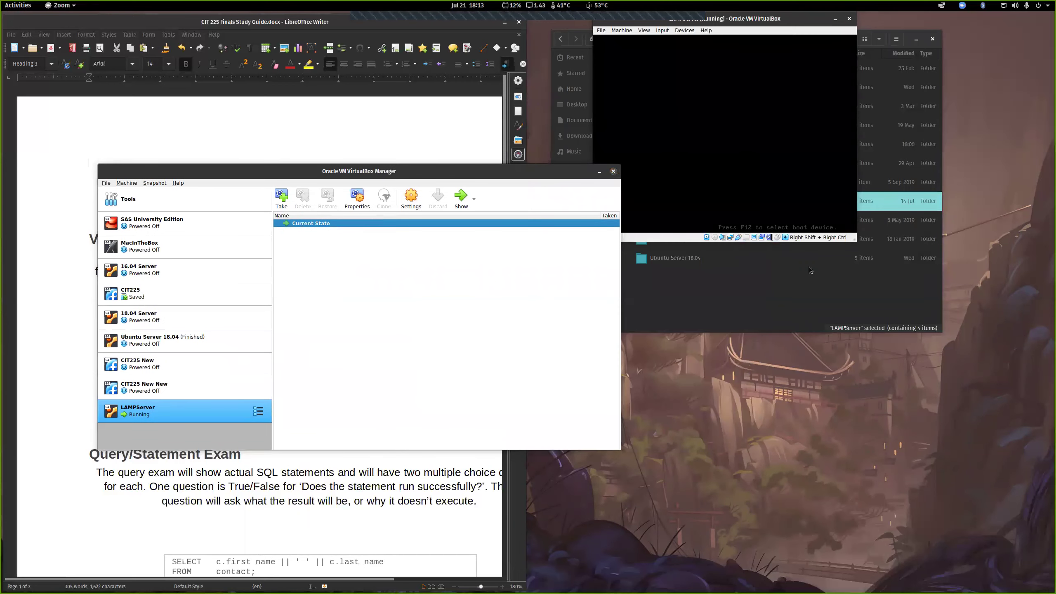
left_click(615, 170)
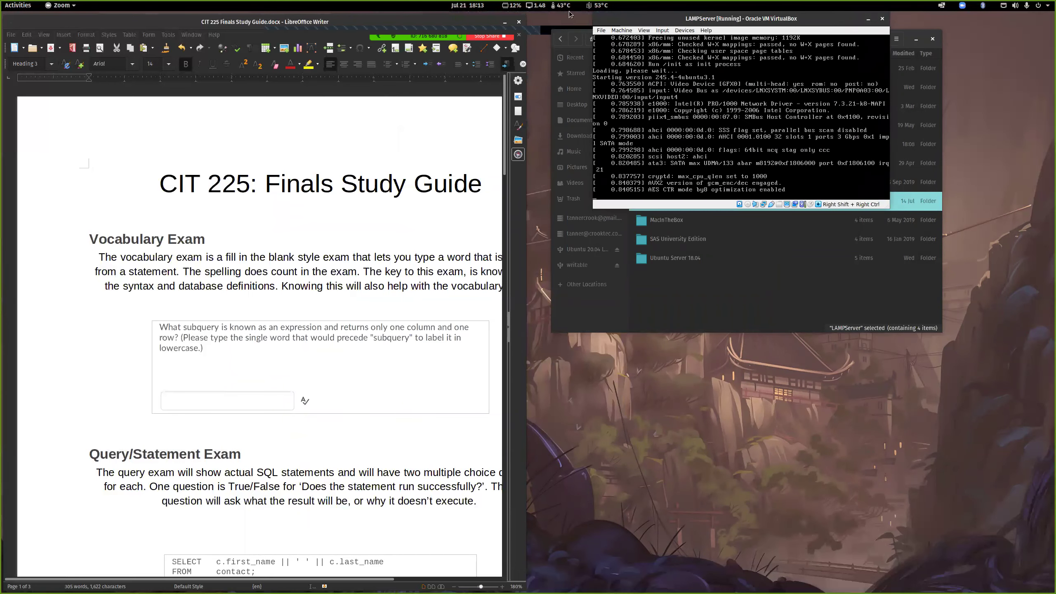
left_click_drag(676, 31, 375, 129)
- Look through the running LAMPServer machine's commands, open its settings at the General page, and cancel the dialog
left_click(300, 128)
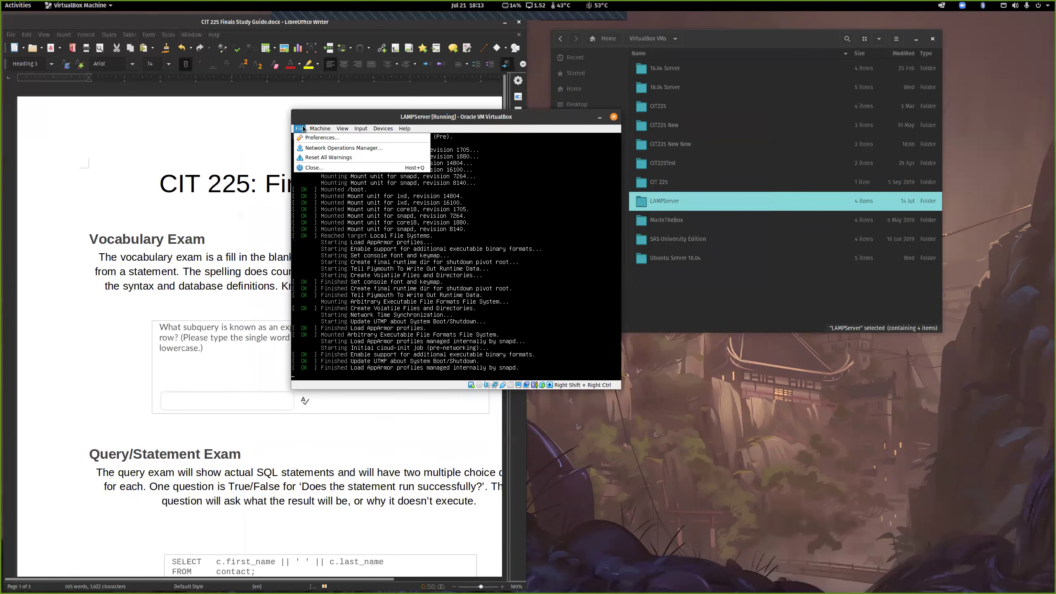
mouse_move(324, 129)
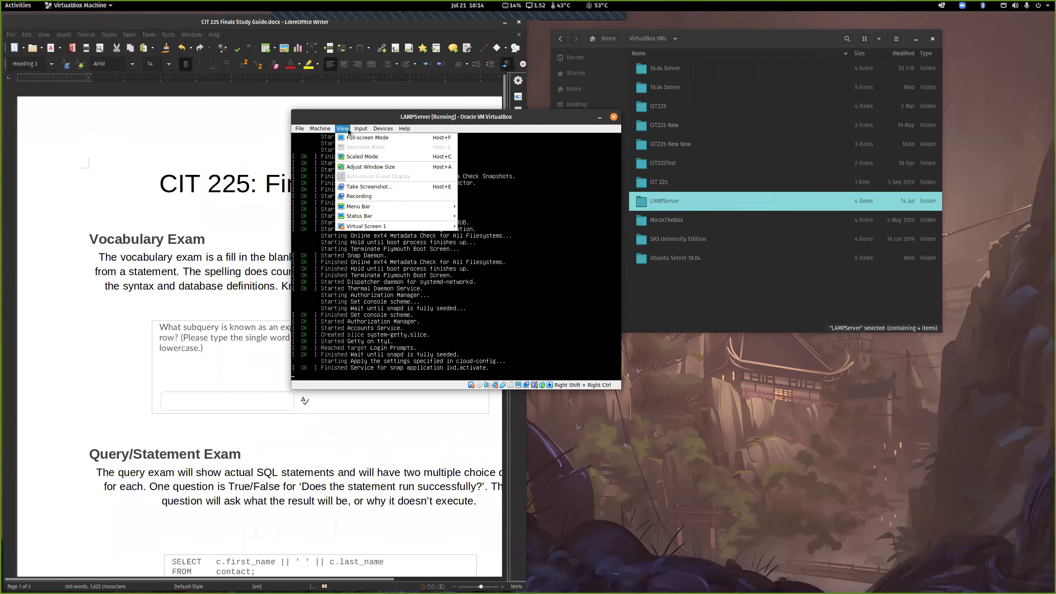
mouse_move(406, 129)
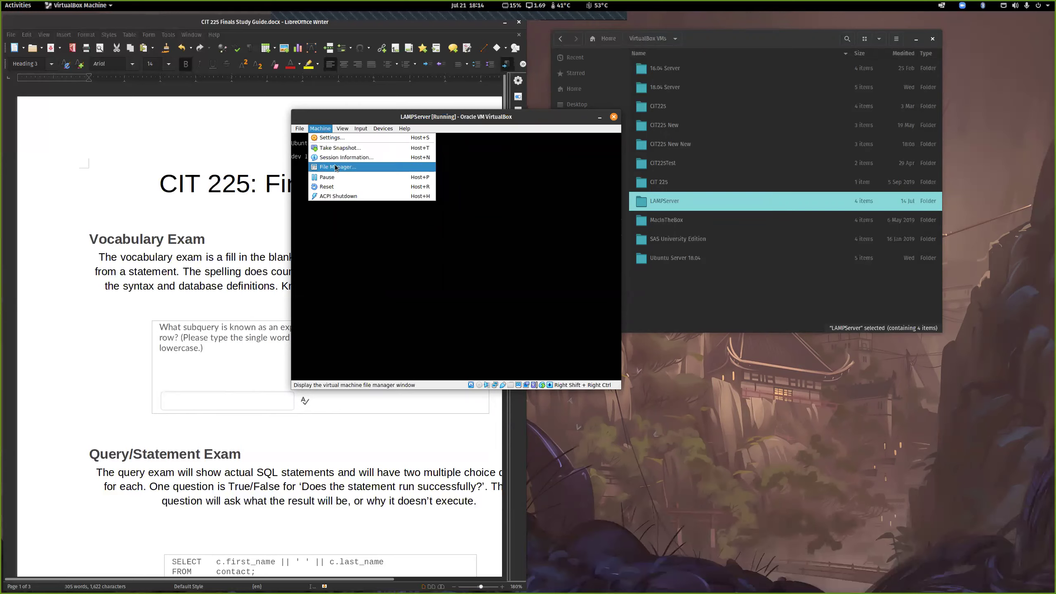
left_click(341, 142)
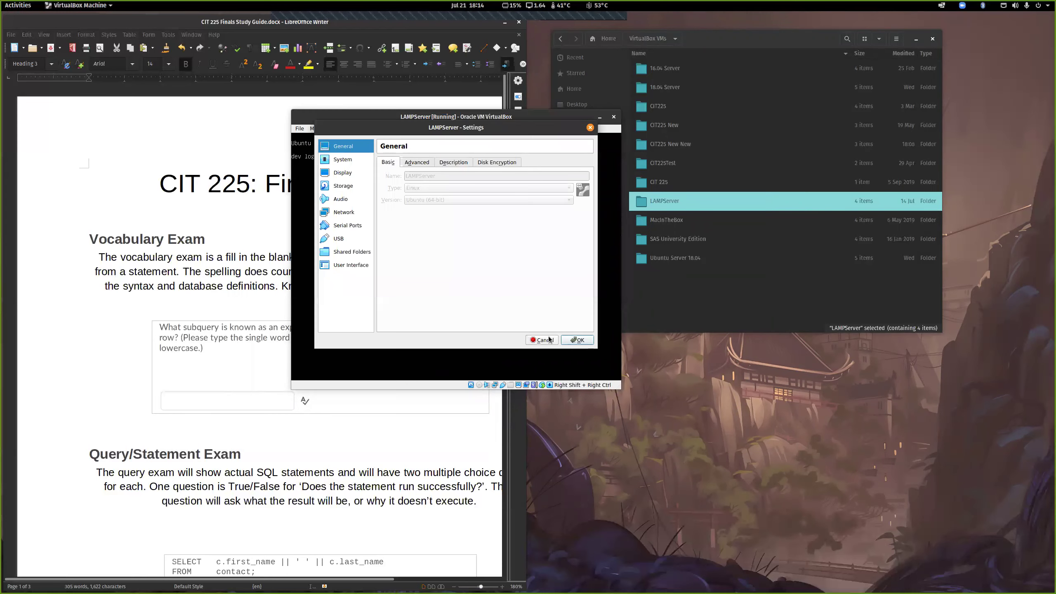
left_click(542, 340)
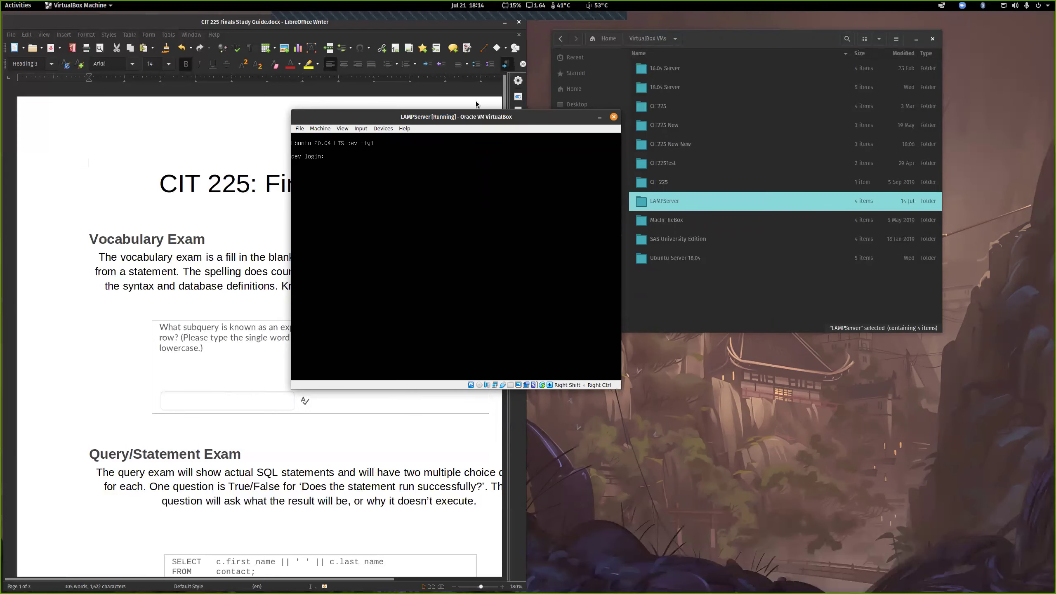
- Reposition the LAMPServer window, call up VirtualBox's global preferences, and return to the guest login console
left_click_drag(462, 117, 531, 136)
left_click(389, 147)
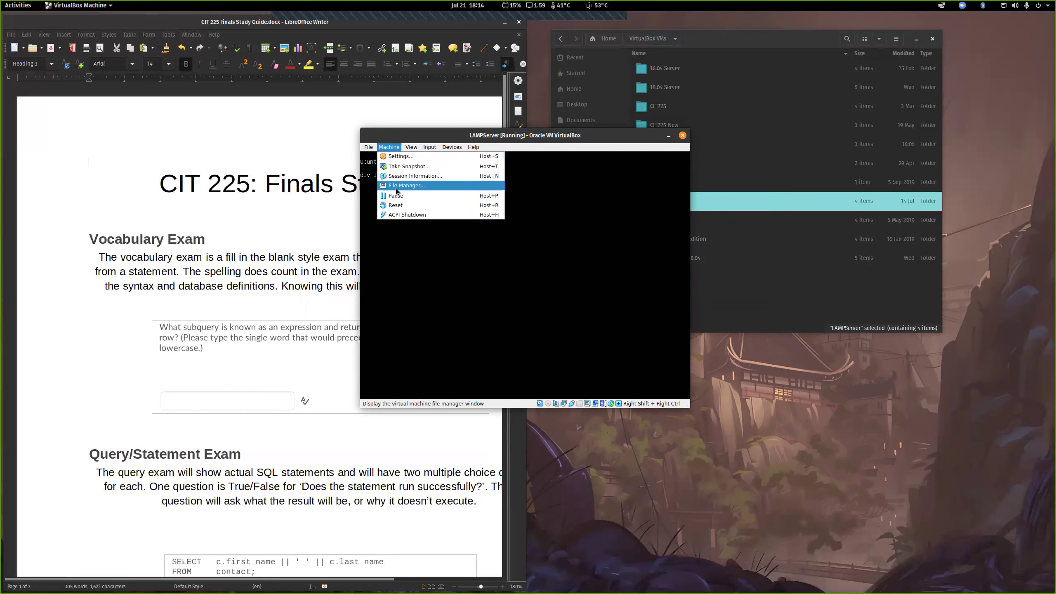
mouse_move(368, 147)
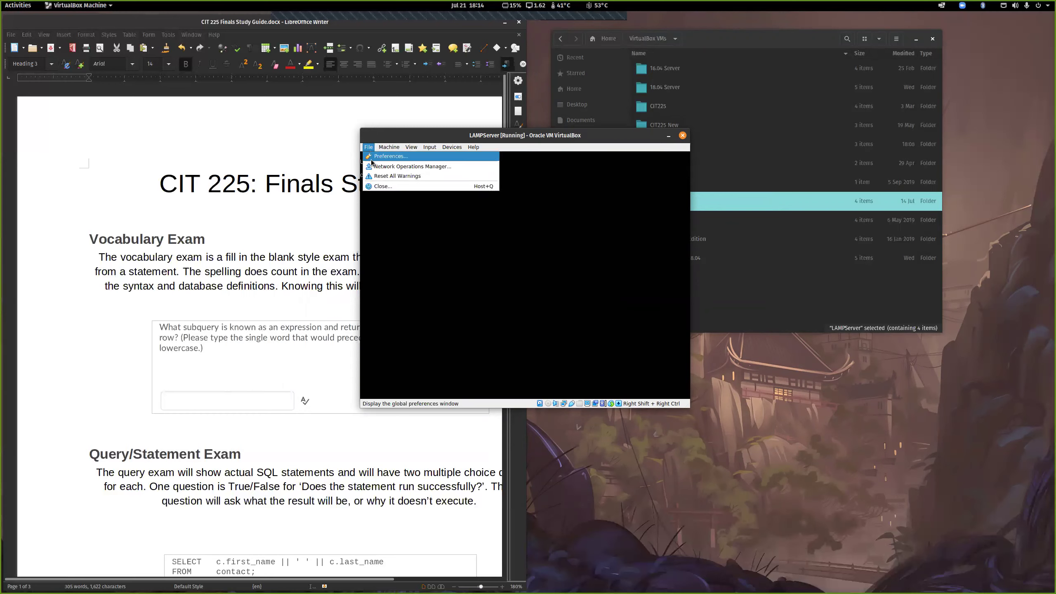
left_click(373, 157)
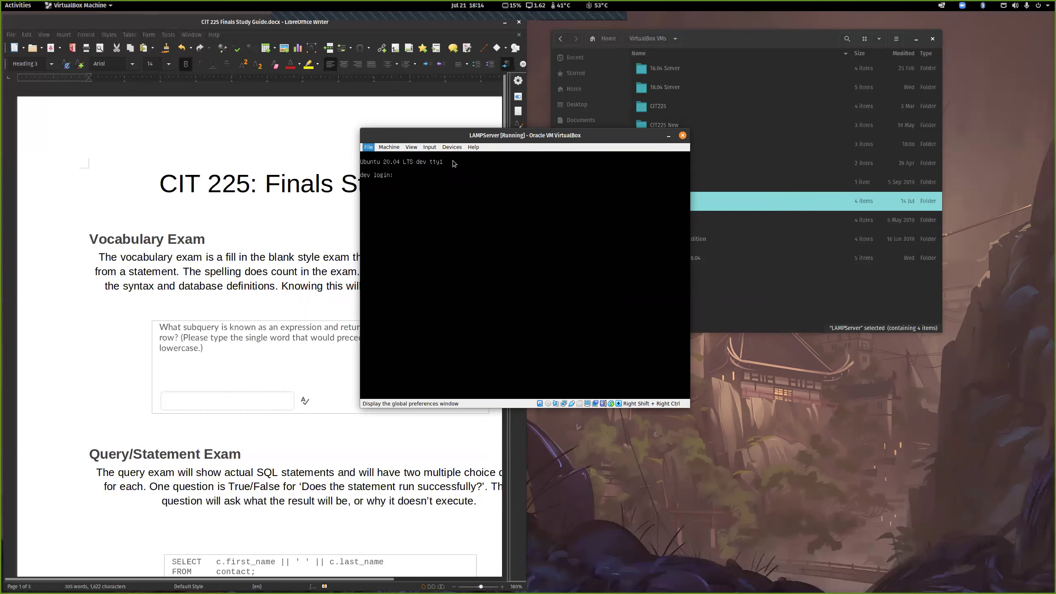
left_click(599, 301)
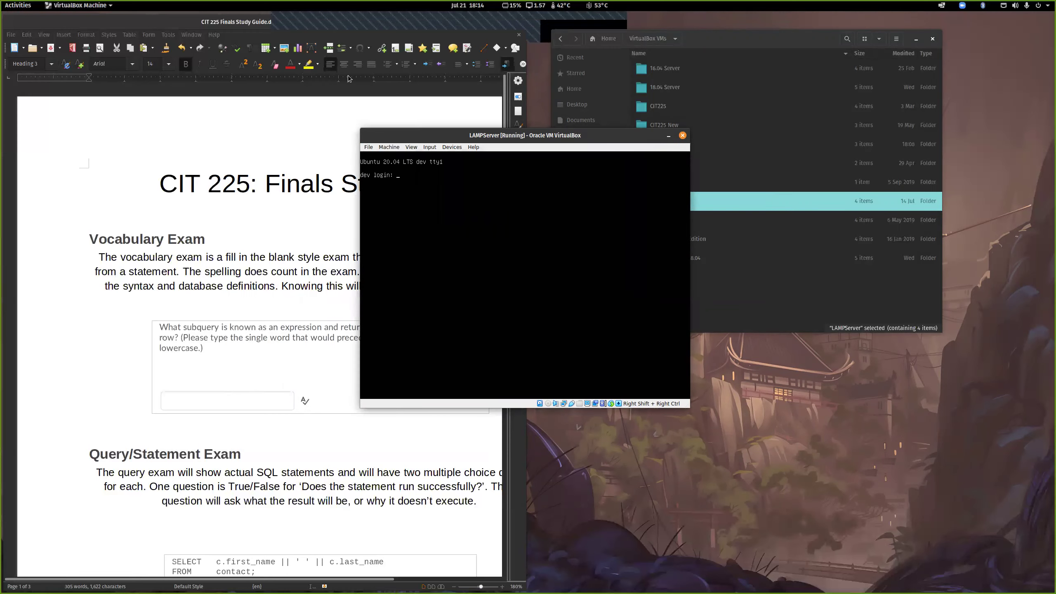
- Look through the LAMPServer window's device commands, view the VirtualBox version information, and return to the guest console
left_click(447, 148)
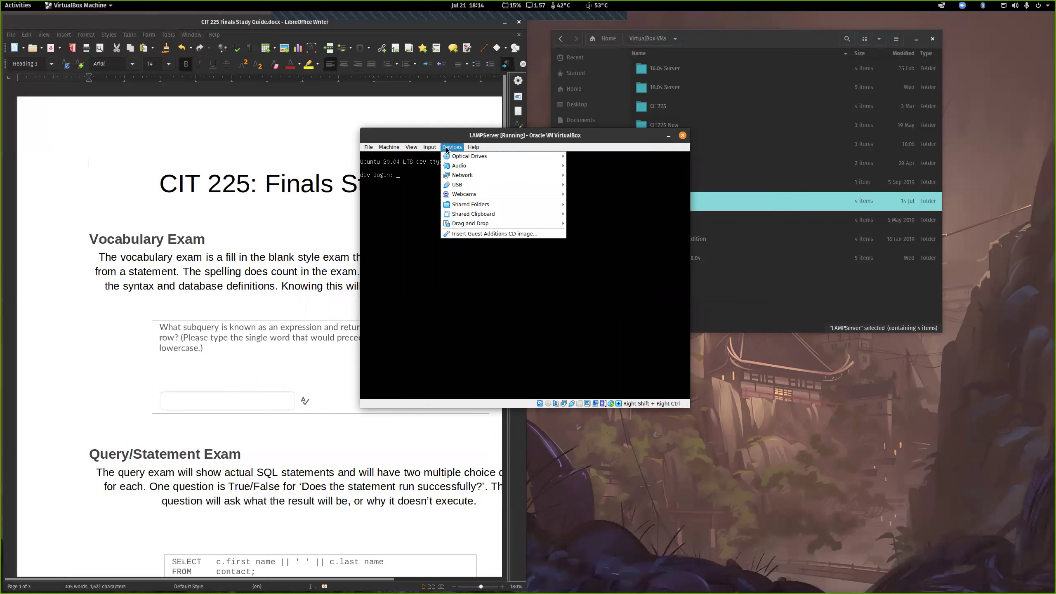
mouse_move(477, 149)
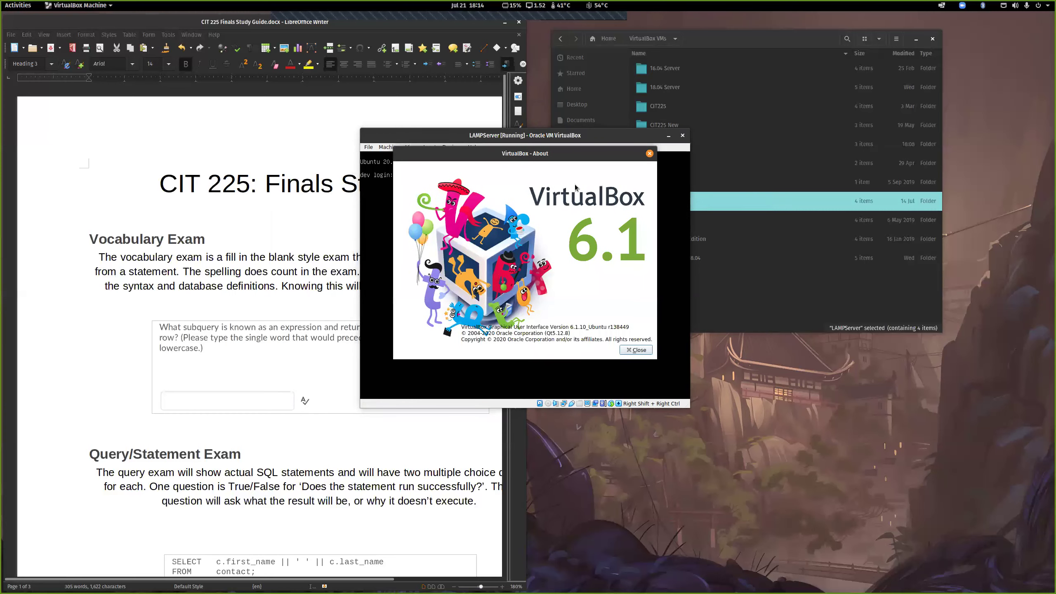
left_click(649, 153)
left_click(452, 147)
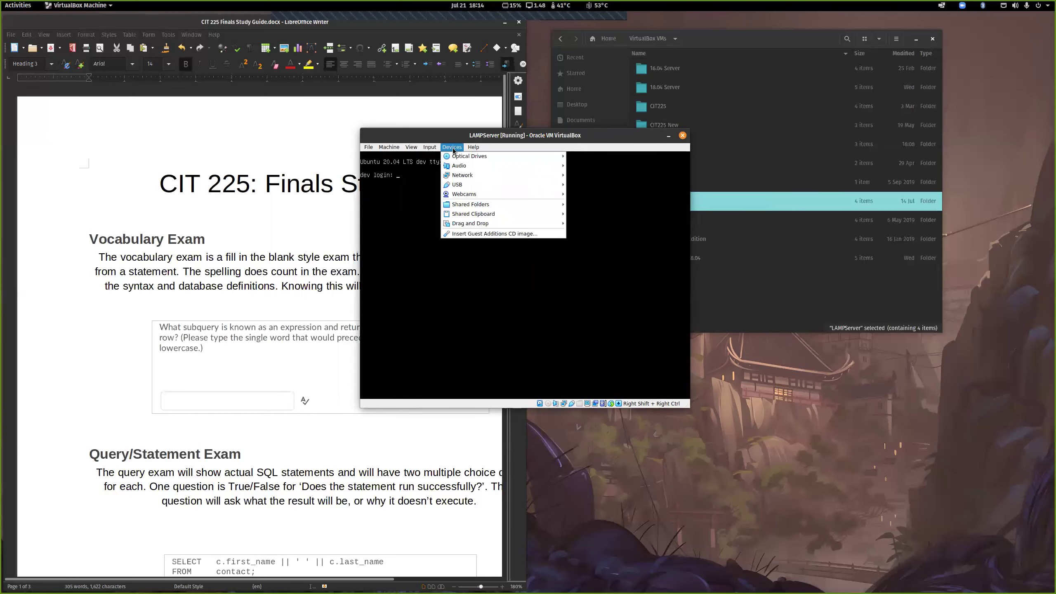
left_click(548, 108)
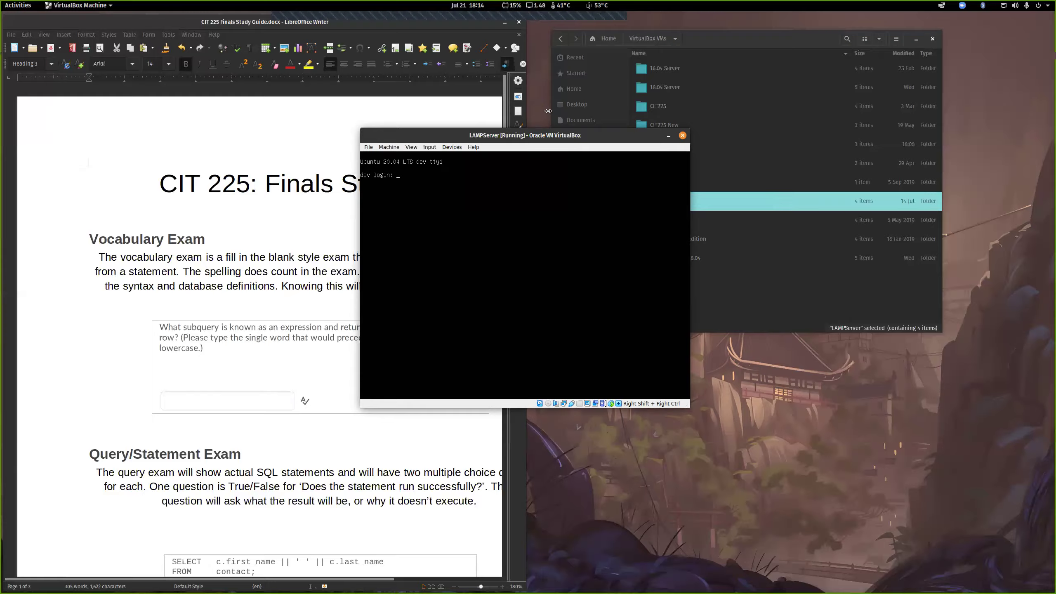
- Reopen VirtualBox Manager through an application search for "vir", close it, and check the running LAMPServer machine's commands
key("super")
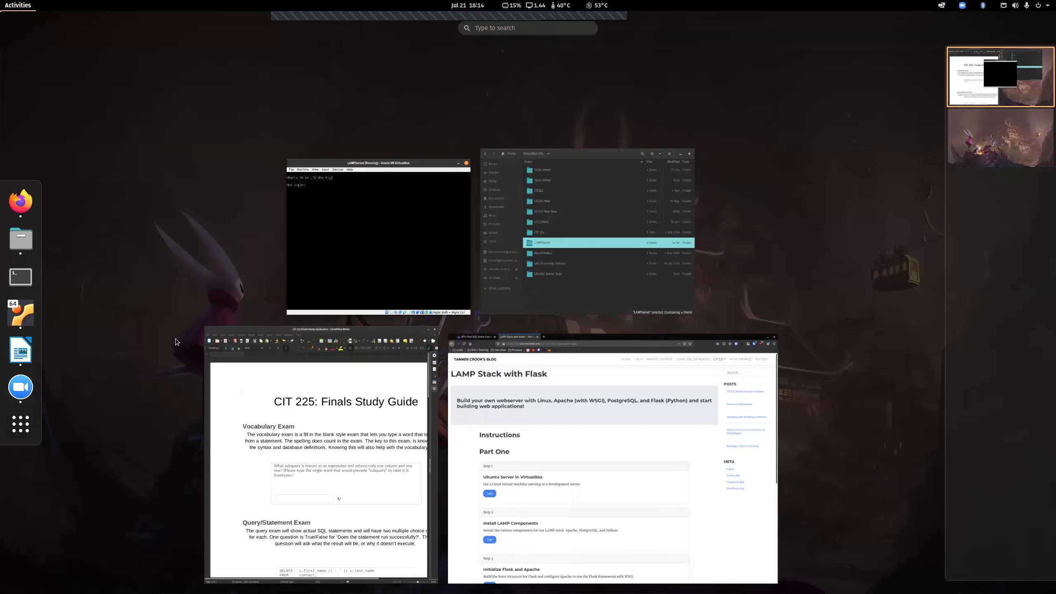
type("vir")
key("Return")
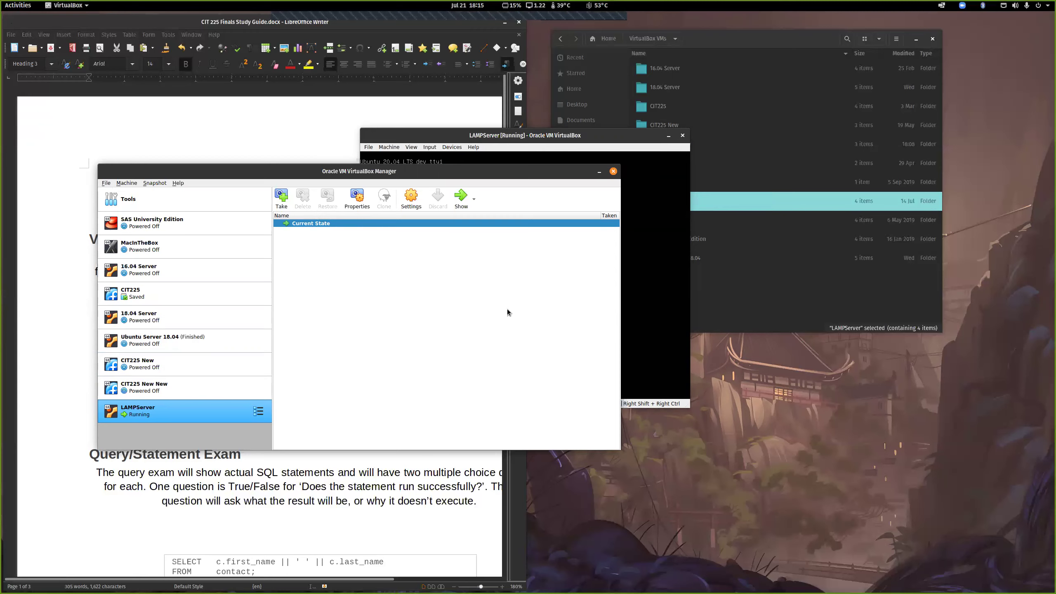
left_click(614, 171)
left_click(389, 147)
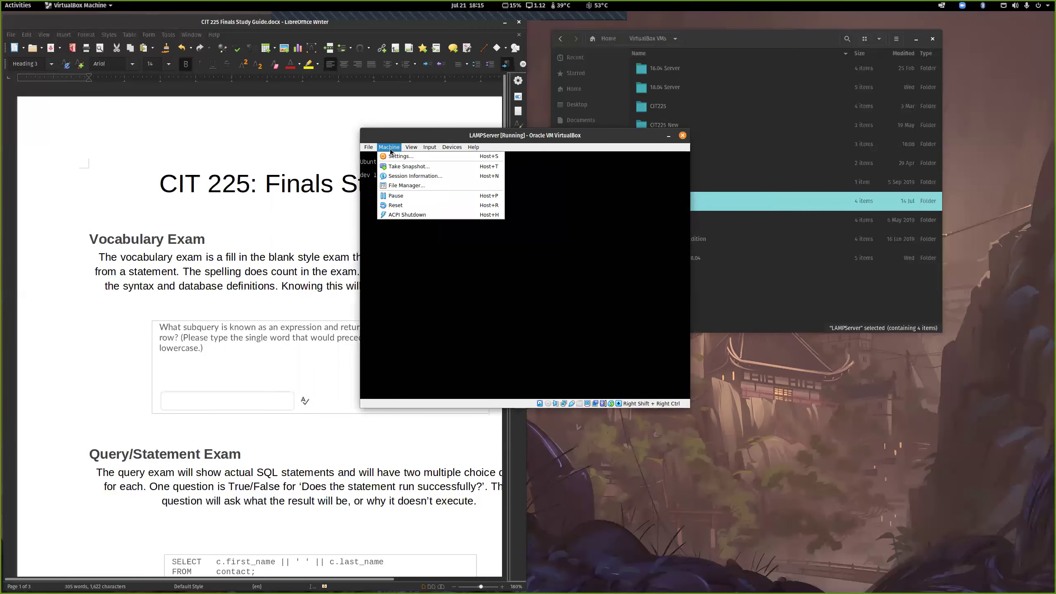
left_click(317, 149)
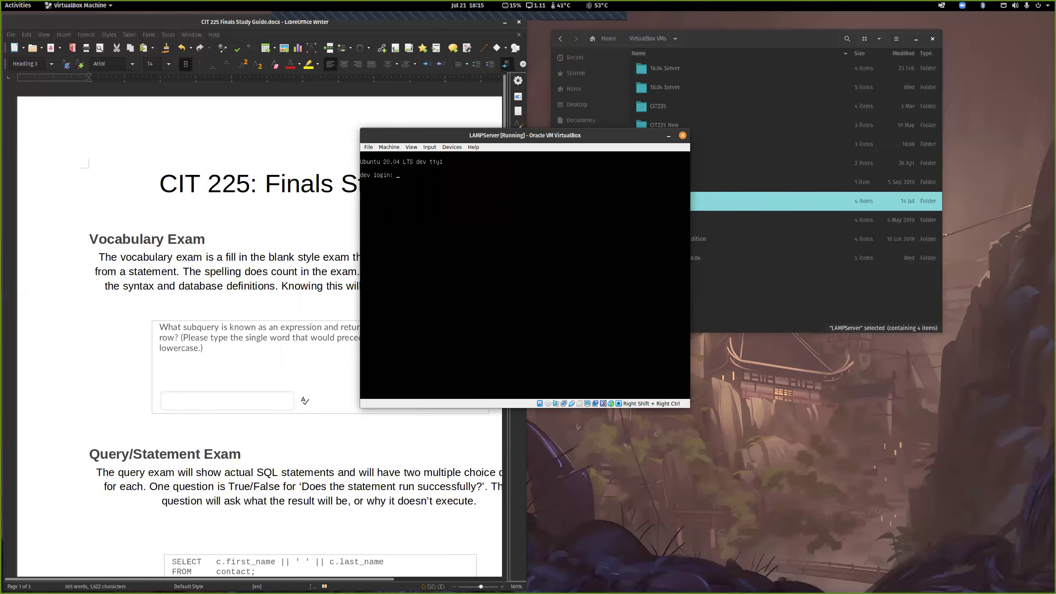
- Switch to Firefox and search the web for "virtual show manager" in a new tab
key("super")
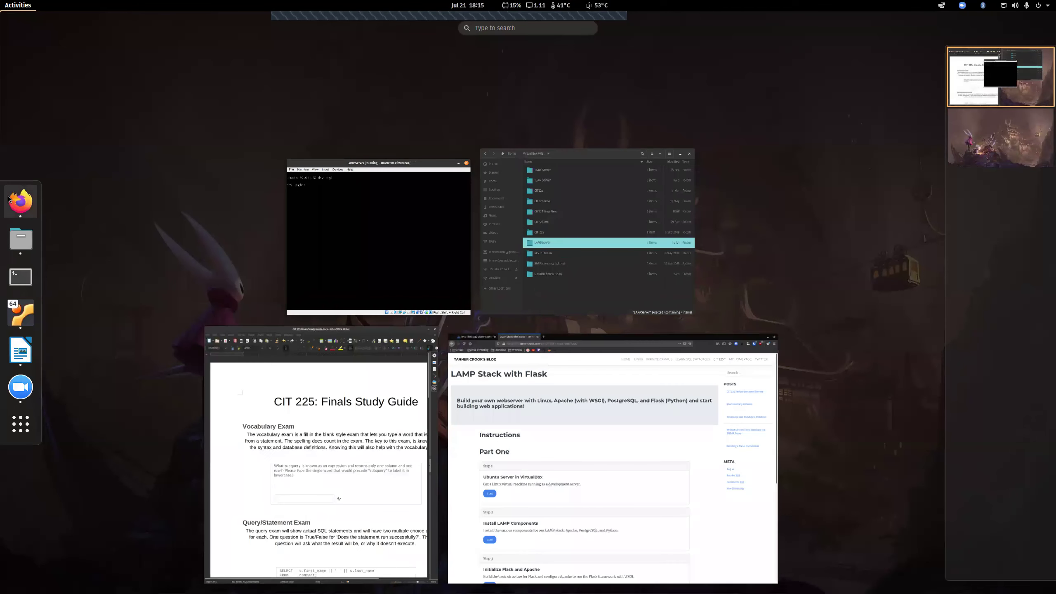
left_click(20, 202)
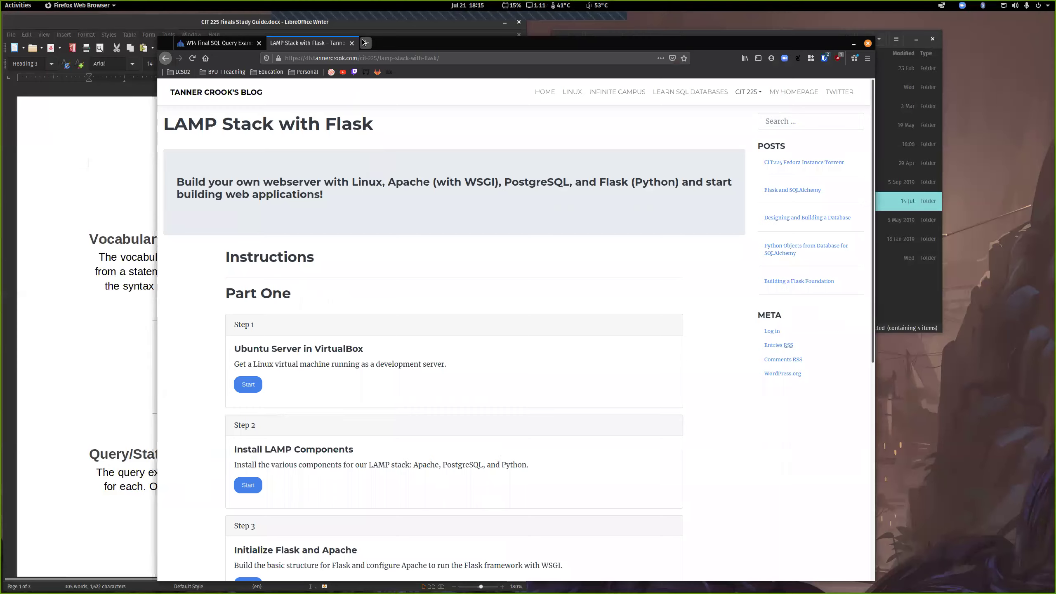
left_click(364, 43)
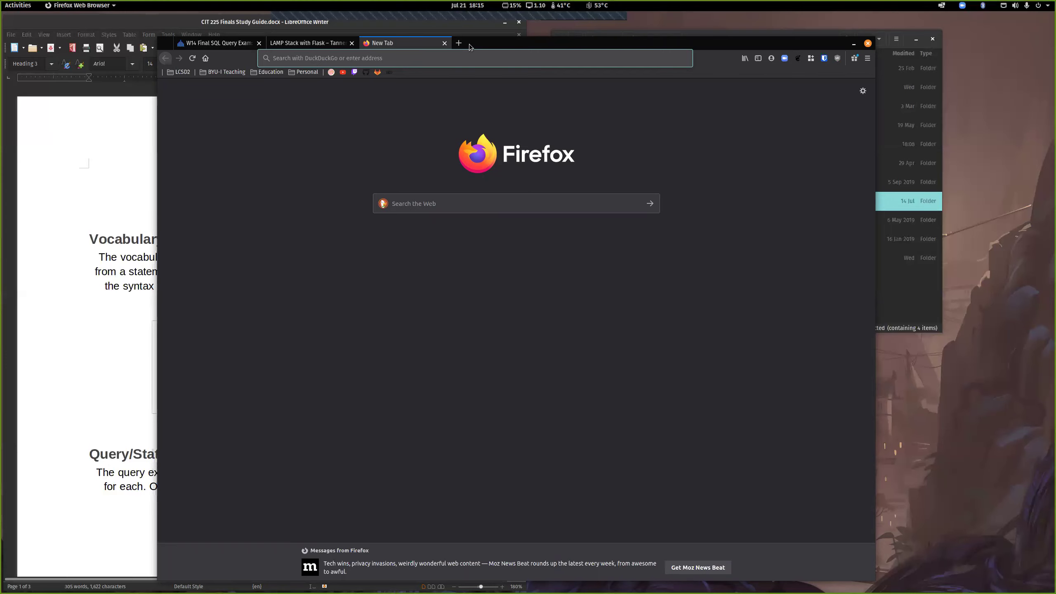
type("virtual show")
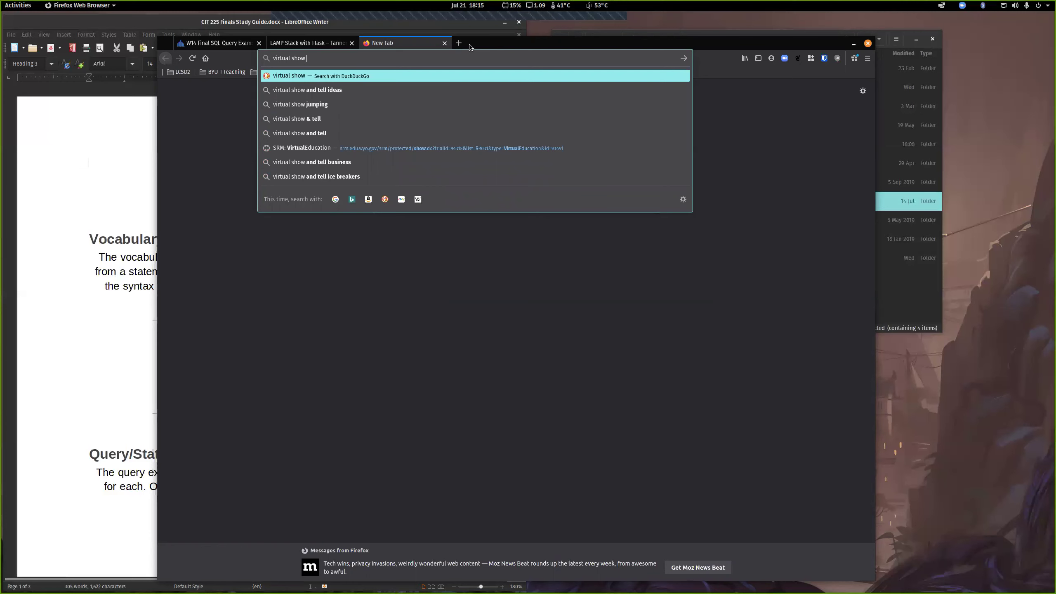
type(" manager")
key("Return")
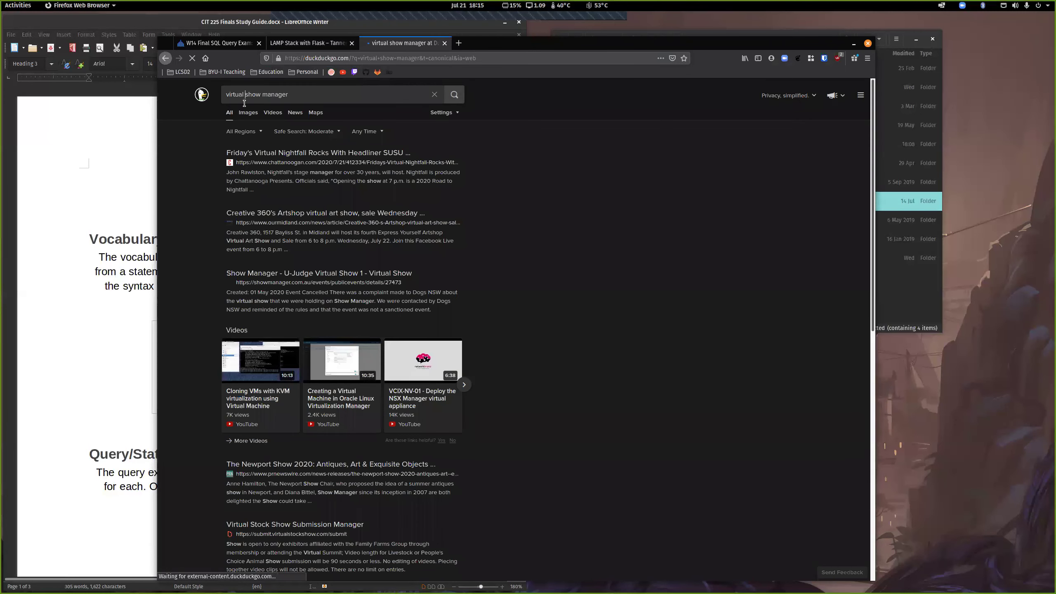
- Refine the web search to "virtualbox show manager" and look through the results
type("box")
key("Return")
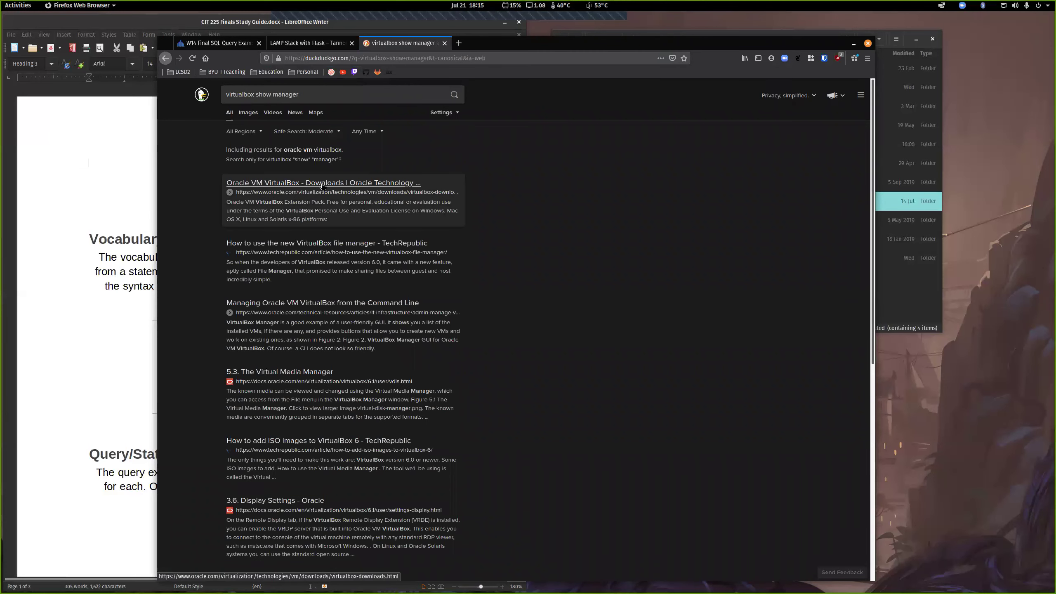
scroll(354, 285, "down", 1)
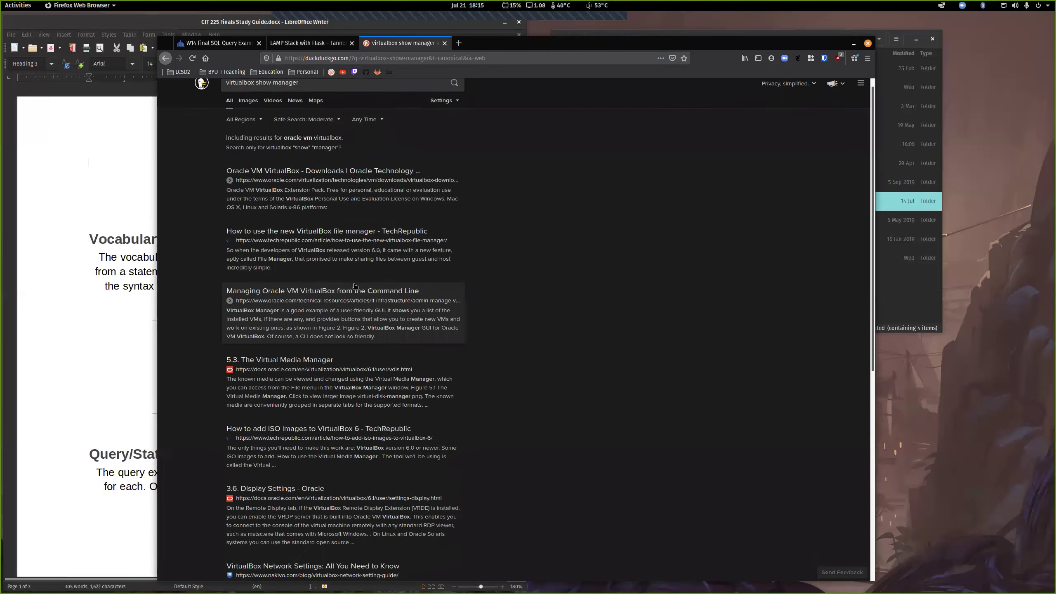
scroll(355, 286, "down", 5)
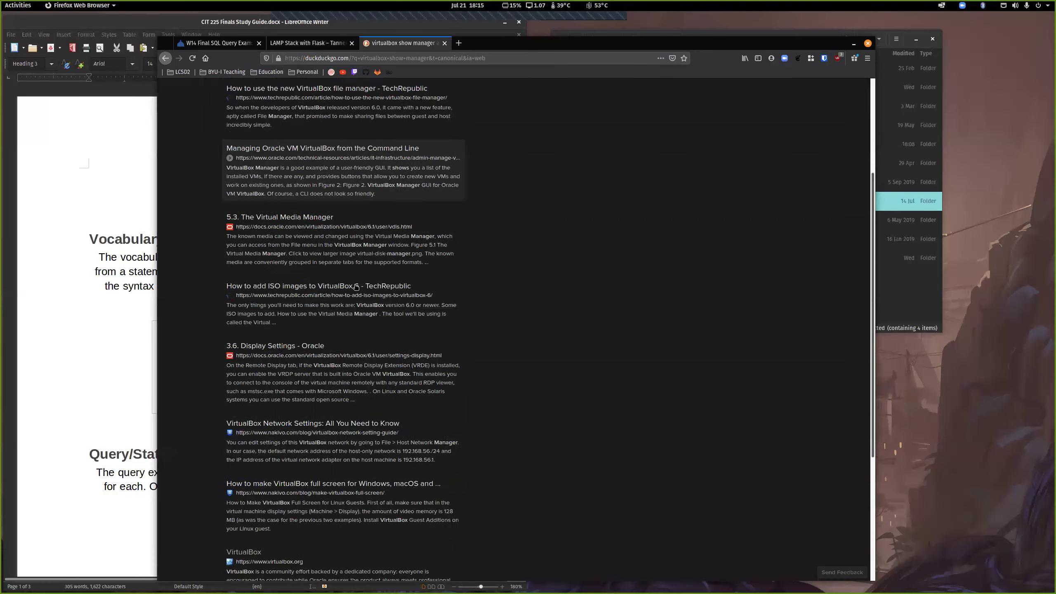
scroll(356, 287, "up", 3)
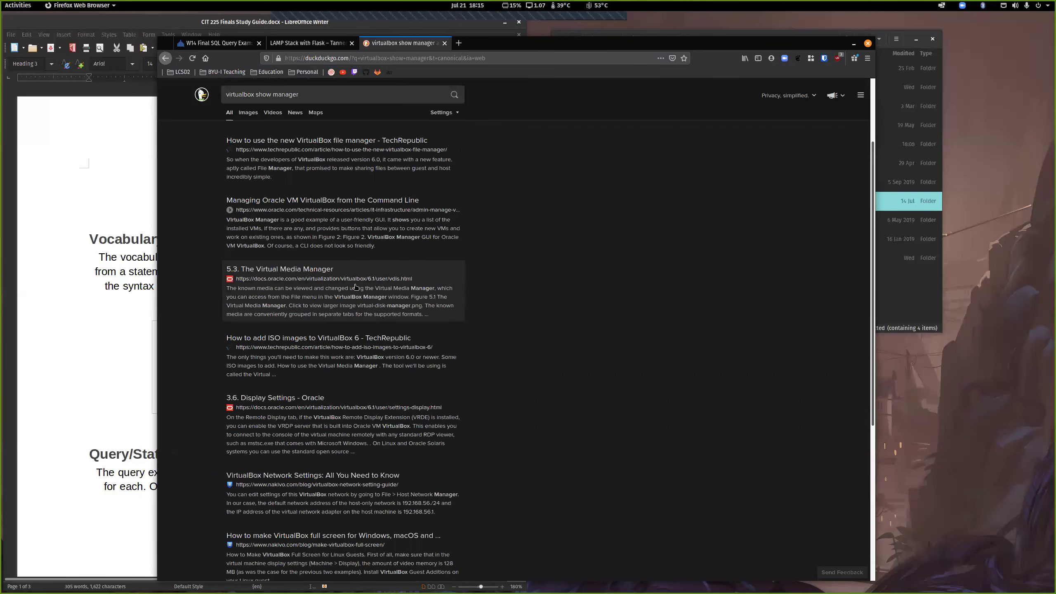
scroll(354, 289, "down", 7)
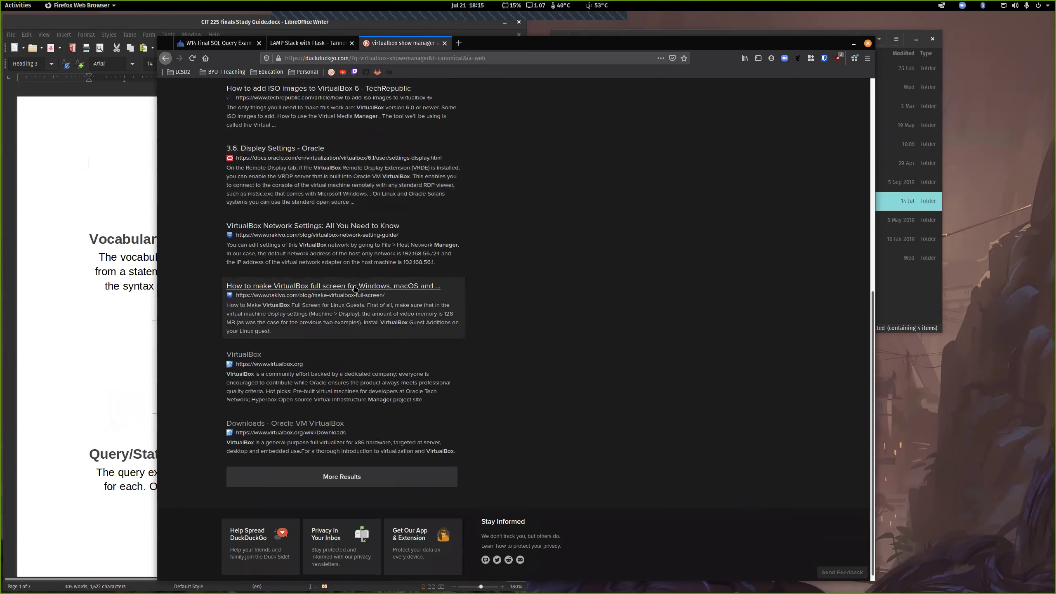
scroll(354, 289, "up", 10)
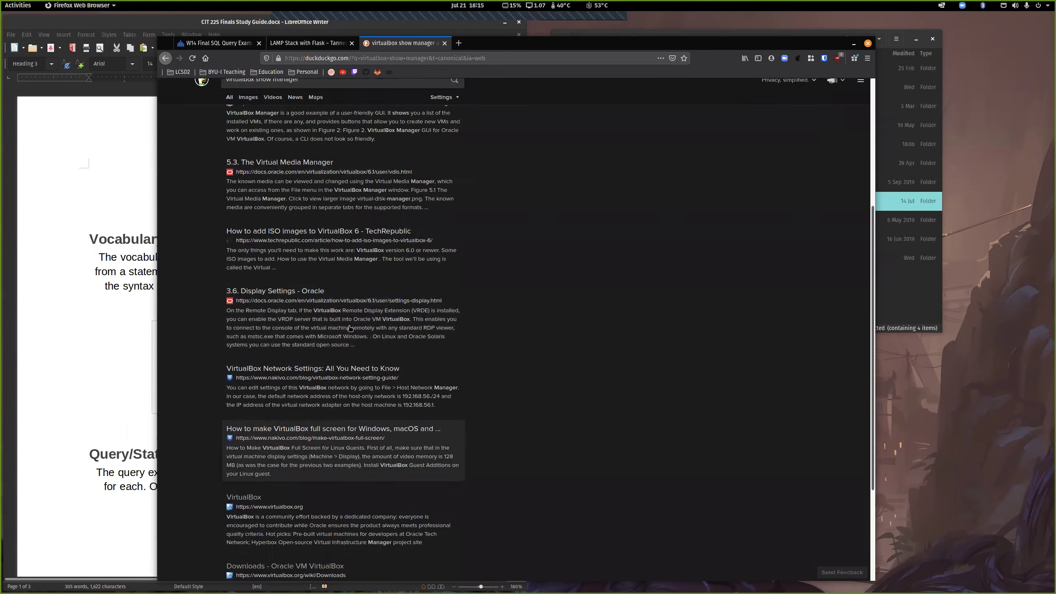
- Change the web search to "virtualbox not showing manager gui"
left_click_drag(299, 94, 256, 95)
type("n")
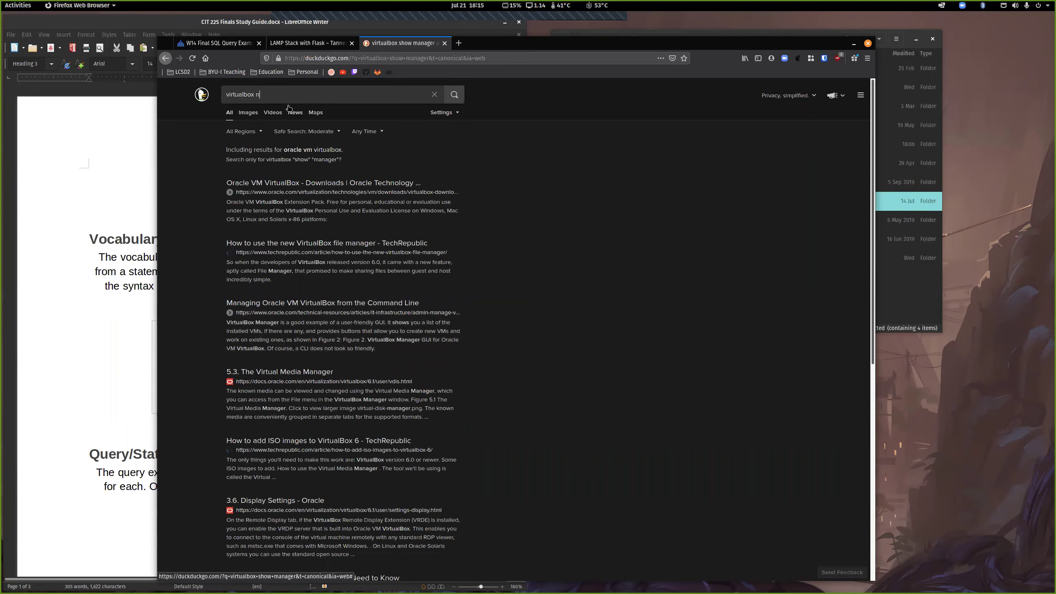
type("ot showin")
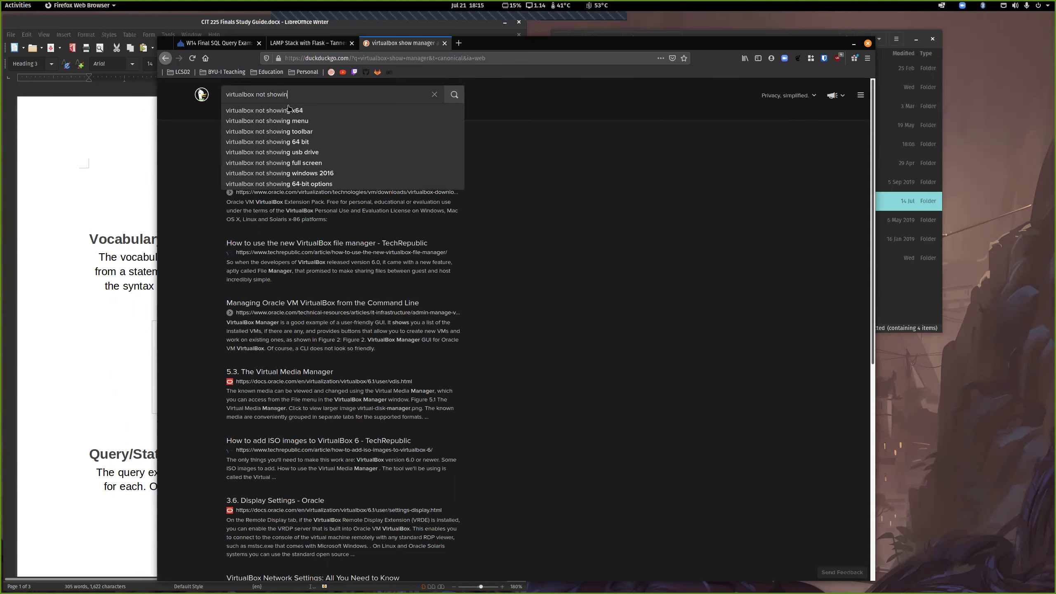
type("g manager")
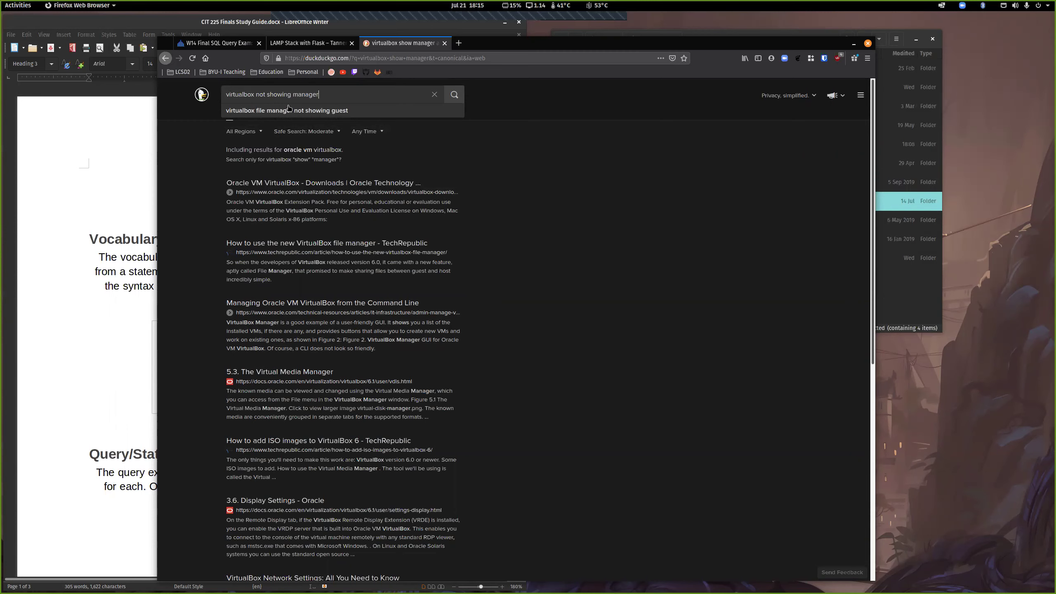
type(" gui")
key("Return")
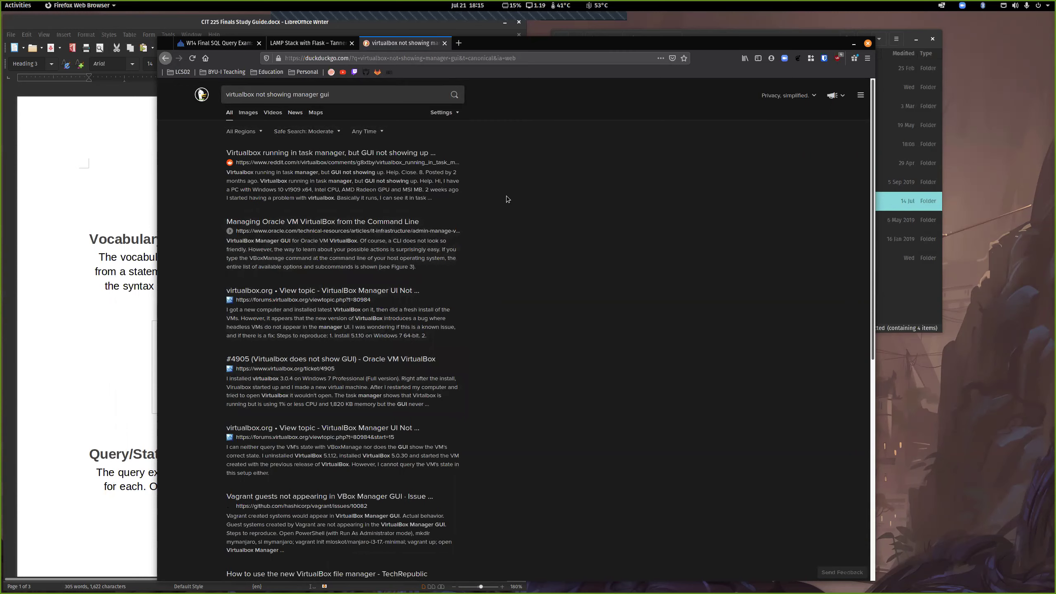
- Read the virtualbox.org forum topic "VirtualBox Manager UI Not Showing Headless", and close Firefox with all its tabs
left_click(412, 291)
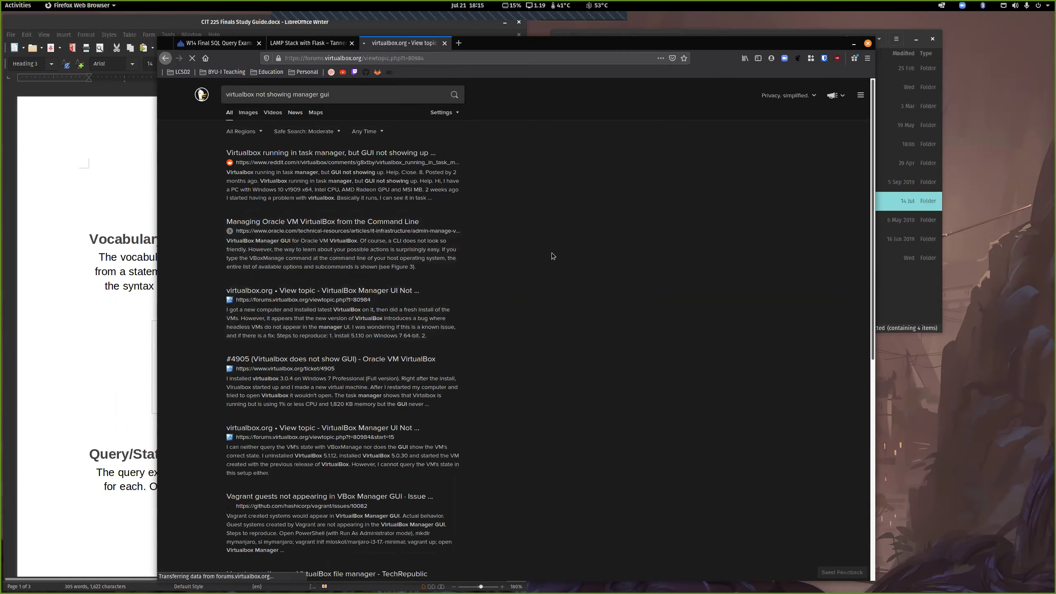
scroll(379, 275, "down", 1)
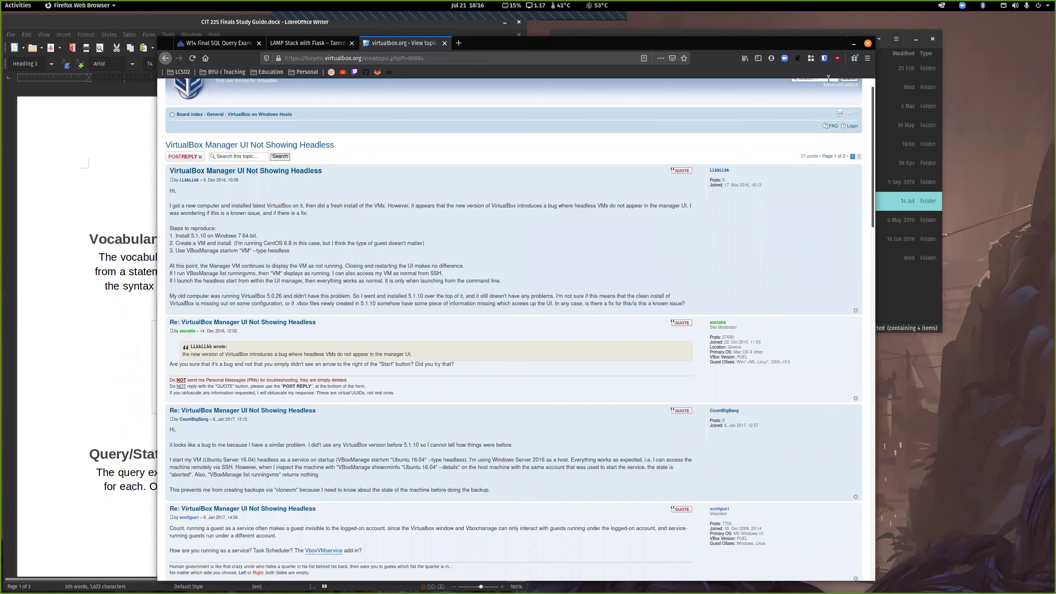
left_click(868, 44)
left_click(581, 337)
- Launch VMware Workstation 15 Player and close the LAMPServer virtual machine with the option to power it off
key("super")
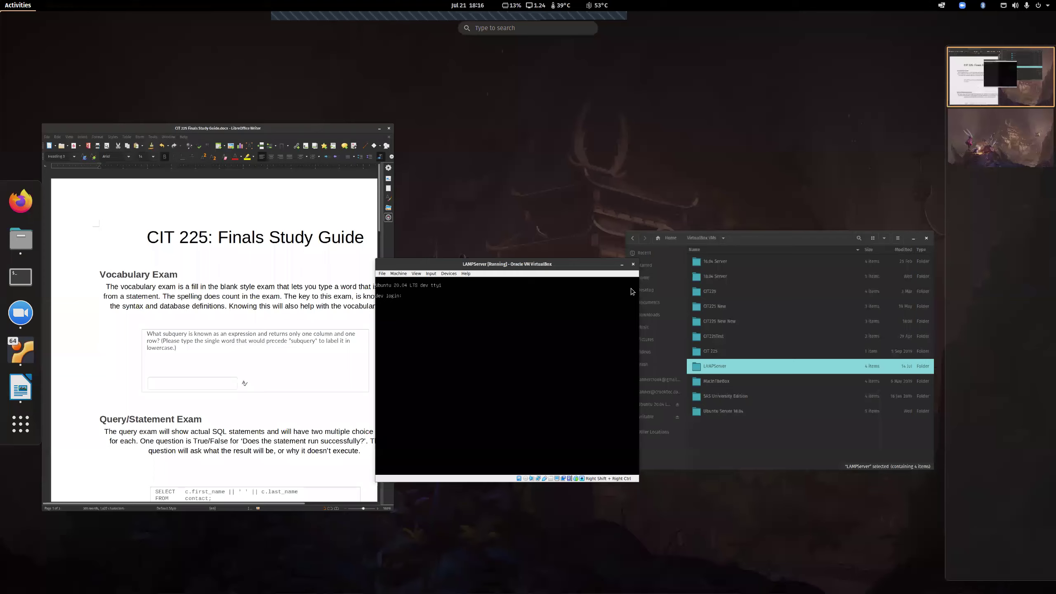
key("Return")
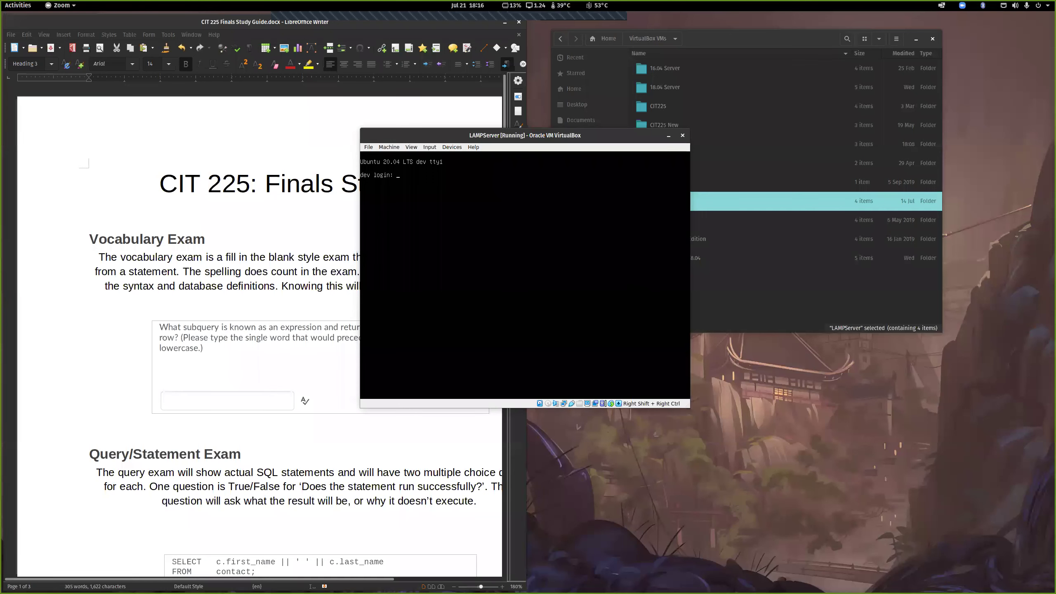
left_click(683, 135)
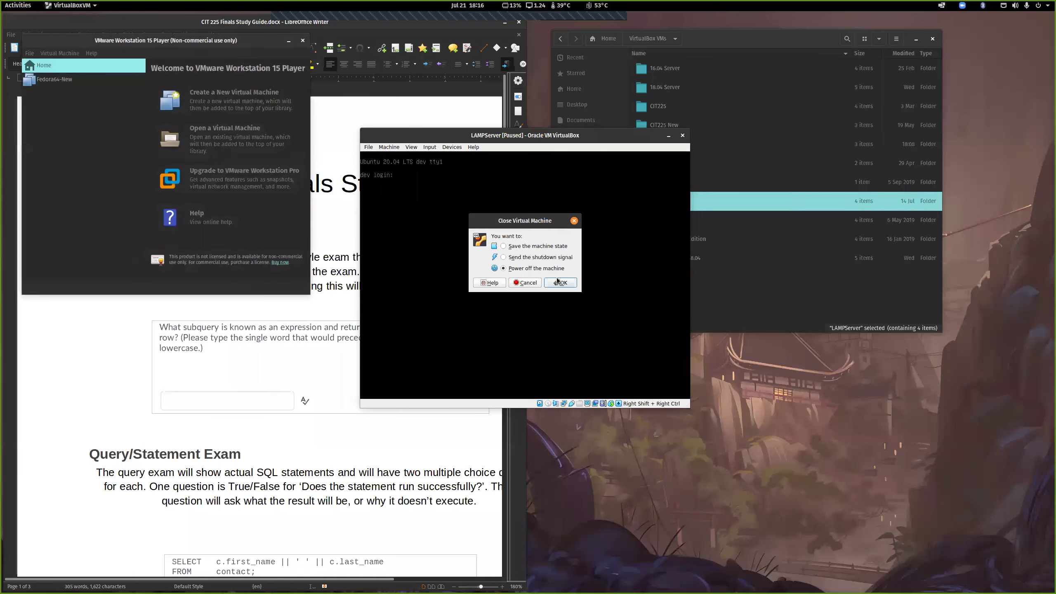
left_click(559, 282)
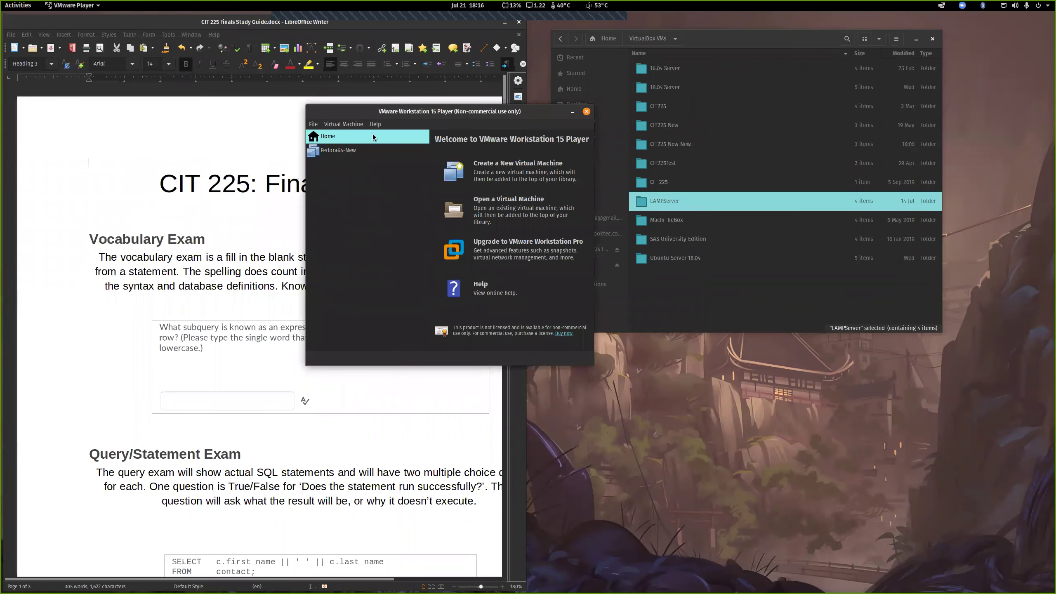
- Select the Fedora64-New machine in VMware Player, postpone the software update, and open the machine's settings
left_click(345, 149)
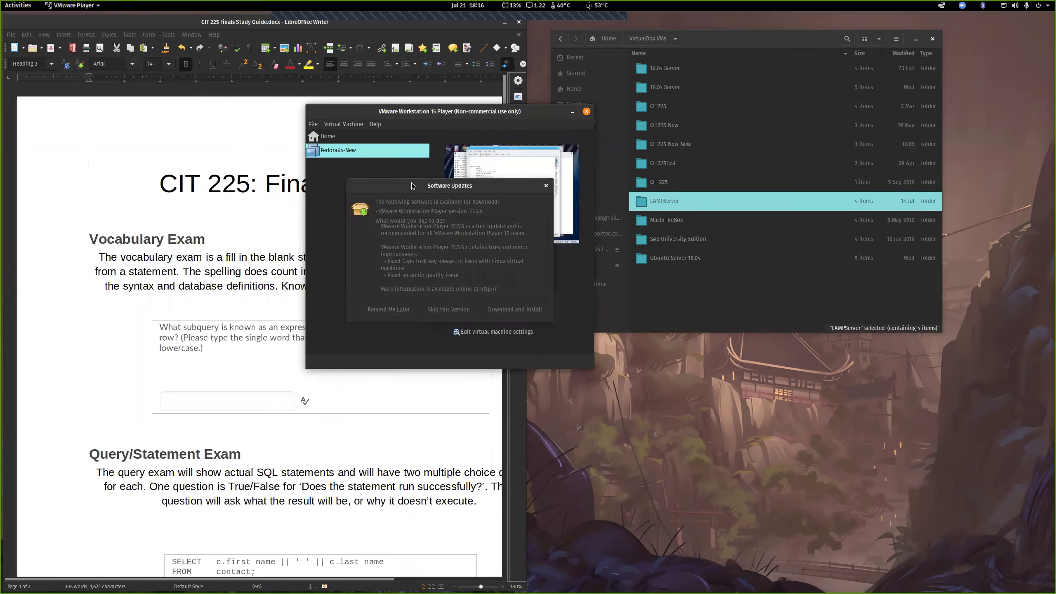
left_click(396, 309)
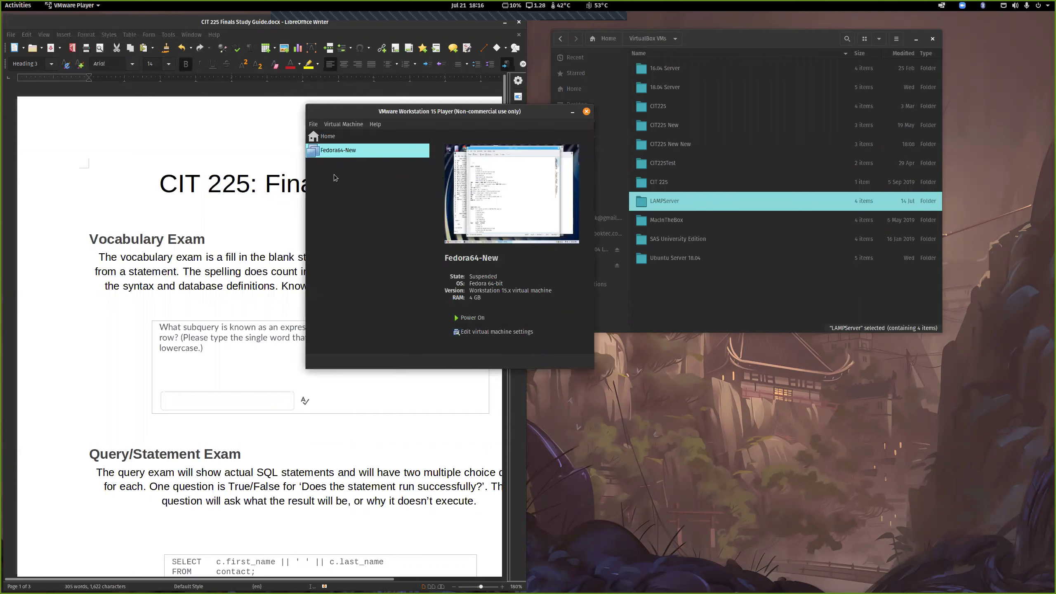
right_click(345, 153)
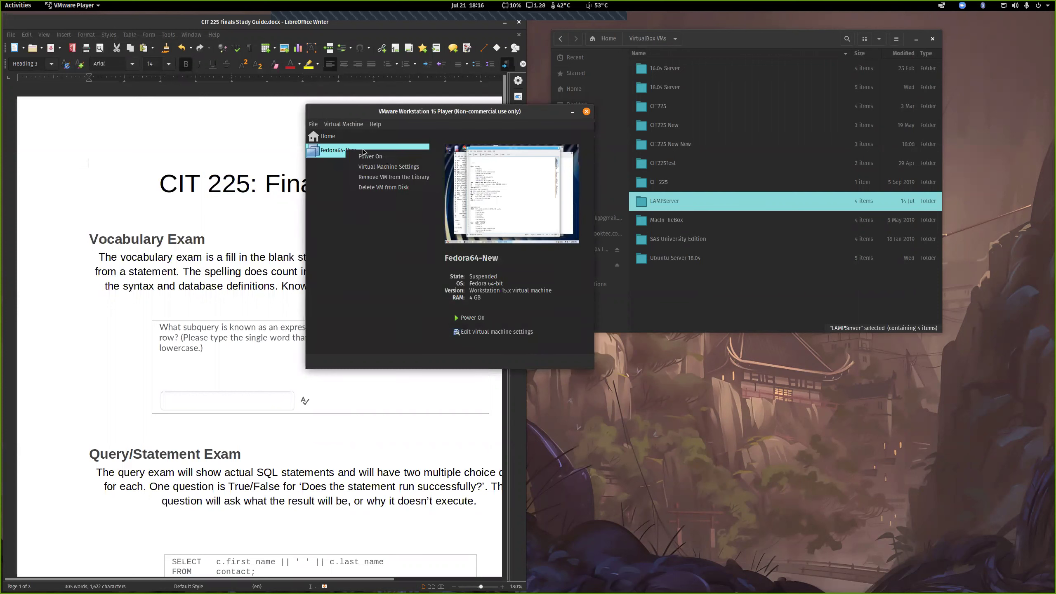
left_click(380, 166)
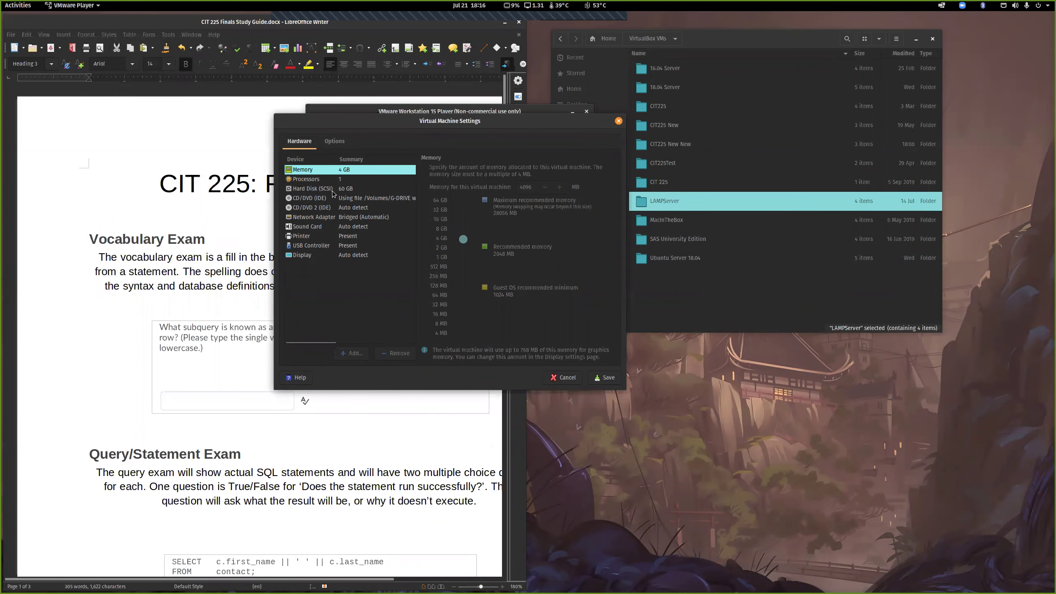
- Inspect the full disk file path of Fedora64-New's SCSI hard disk, and cancel the settings dialog
left_click(315, 191)
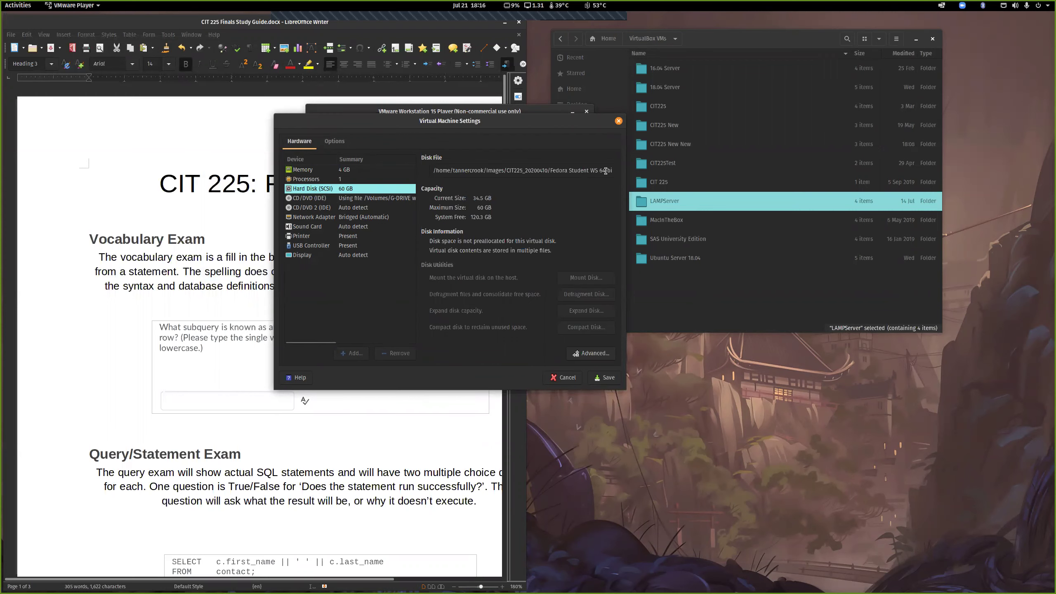
left_click_drag(448, 171, 432, 171)
mouse_move(612, 164)
left_mouse_down()
mouse_move(631, 169)
mouse_move(604, 169)
left_mouse_up()
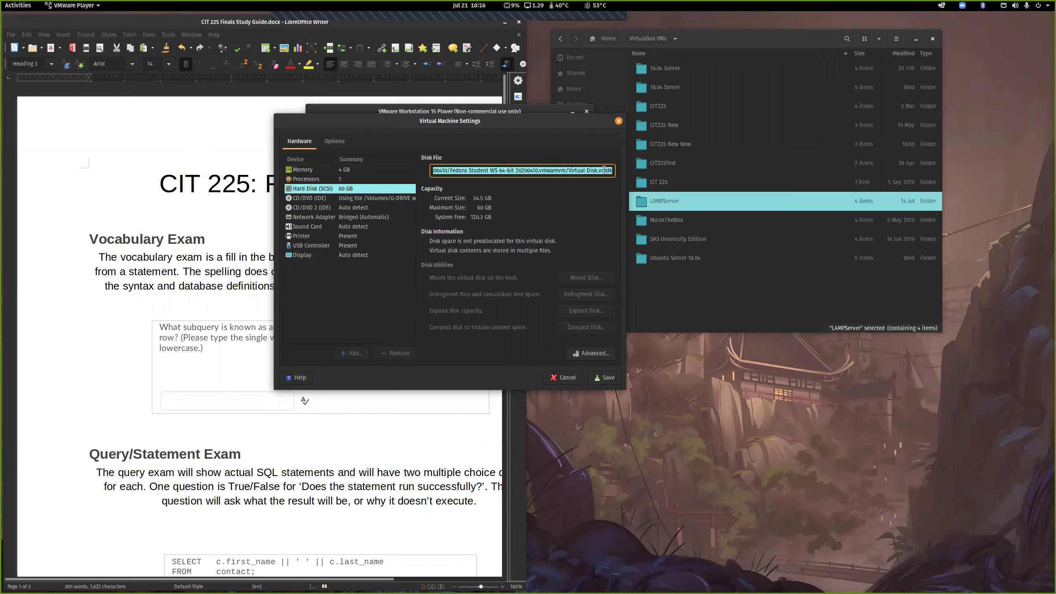
left_click(500, 170)
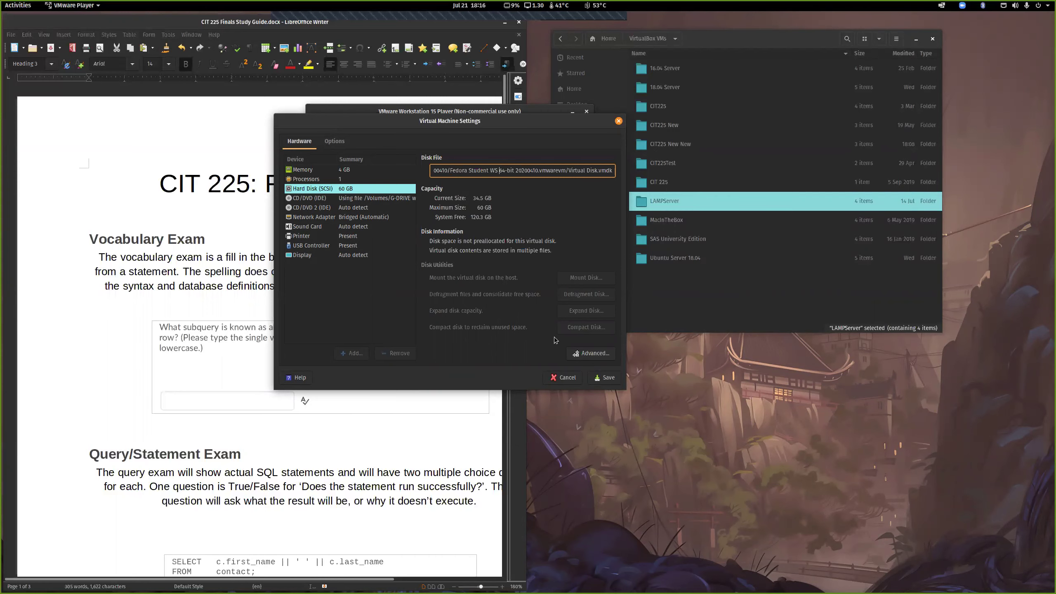
left_click(562, 378)
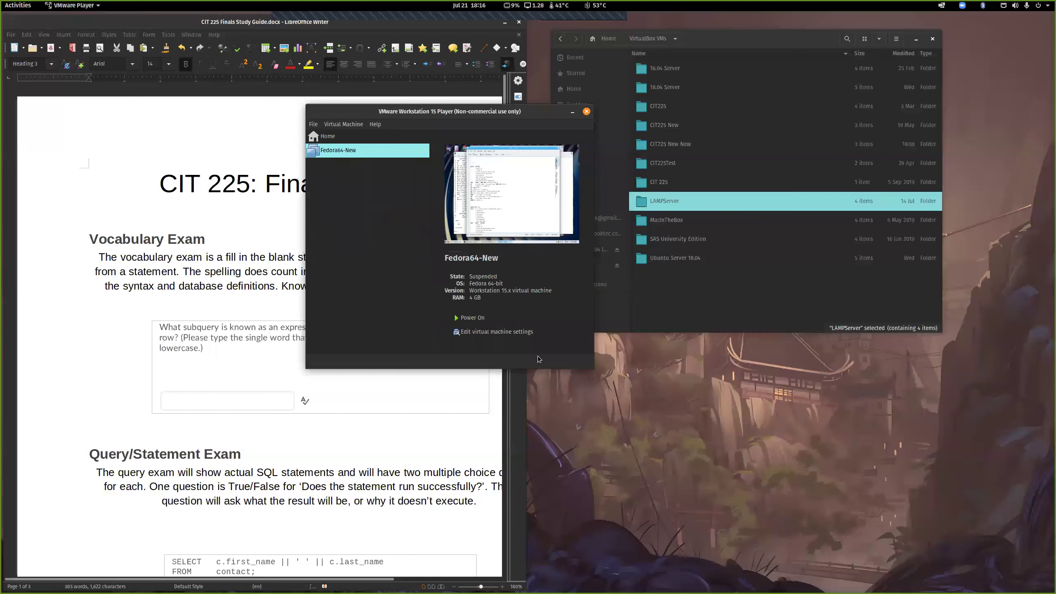
- Close VMware Player and return to the CIT 225 Finals Study Guide document
left_click(587, 112)
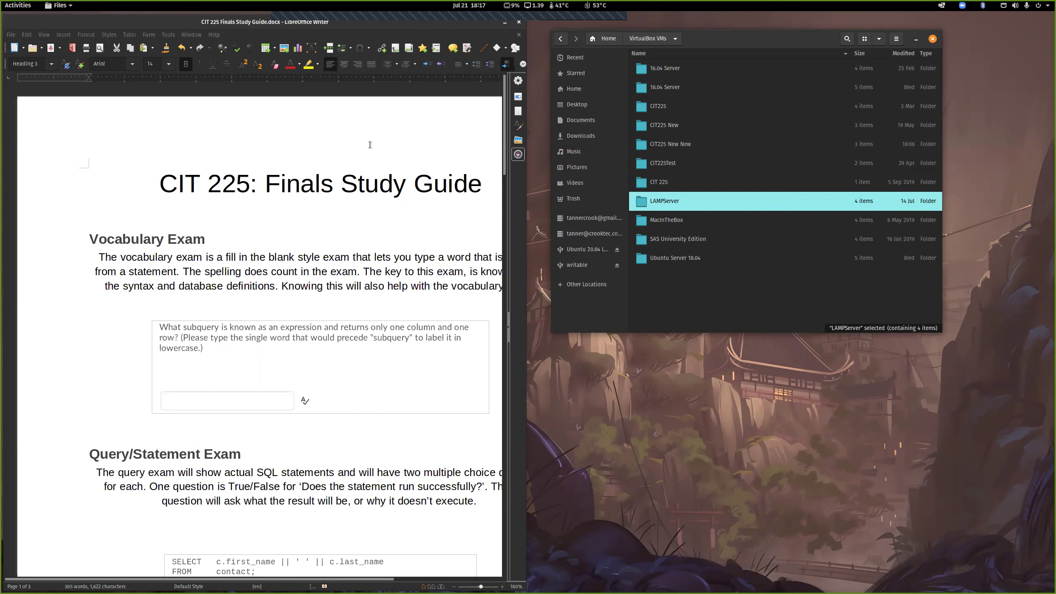
double_click(439, 24)
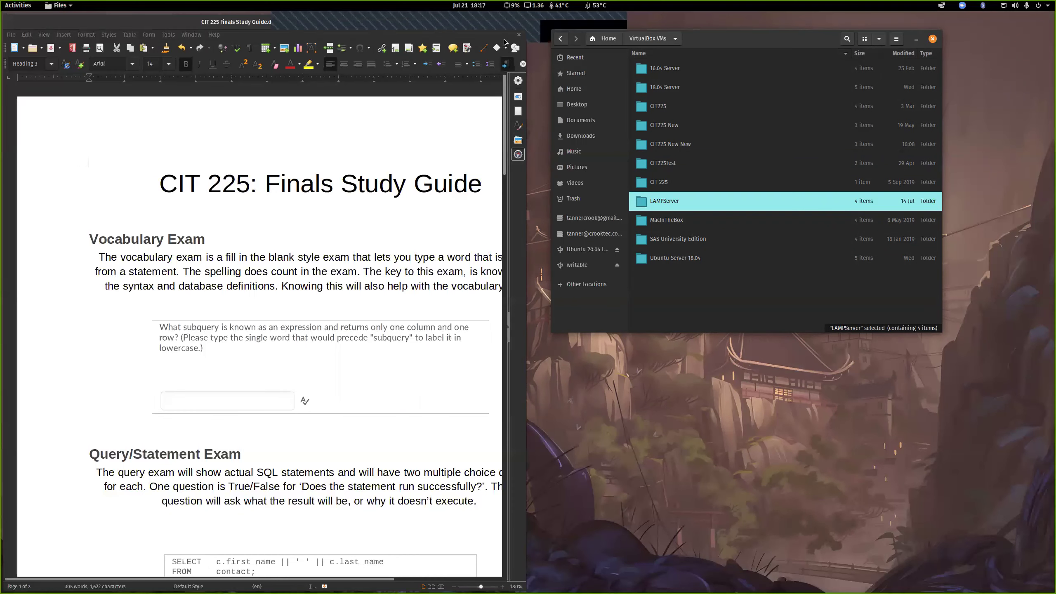